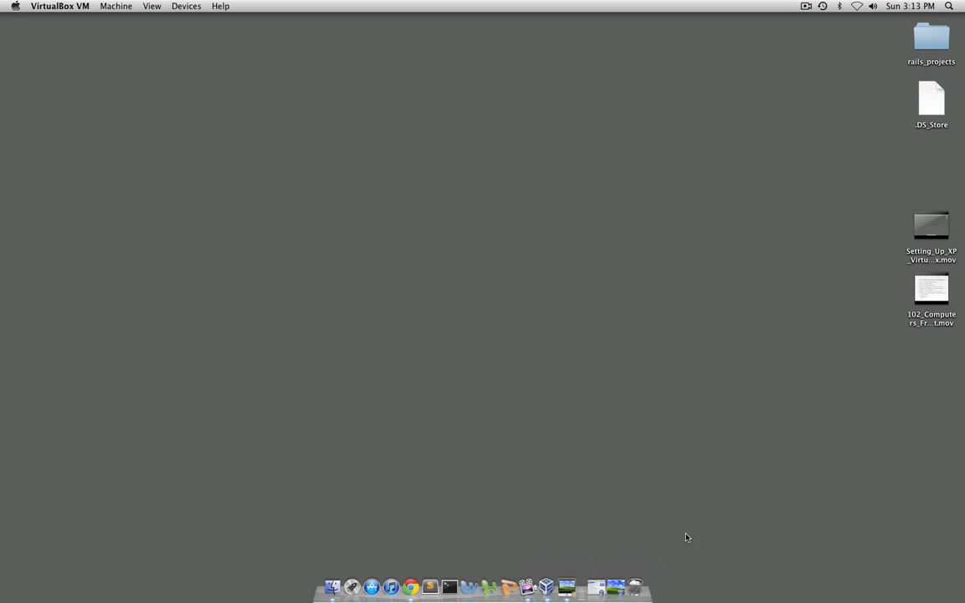
In the WindowsXP virtual machine, turn on Automatic Updates to install every day at 12:00 PM
click(621, 591)
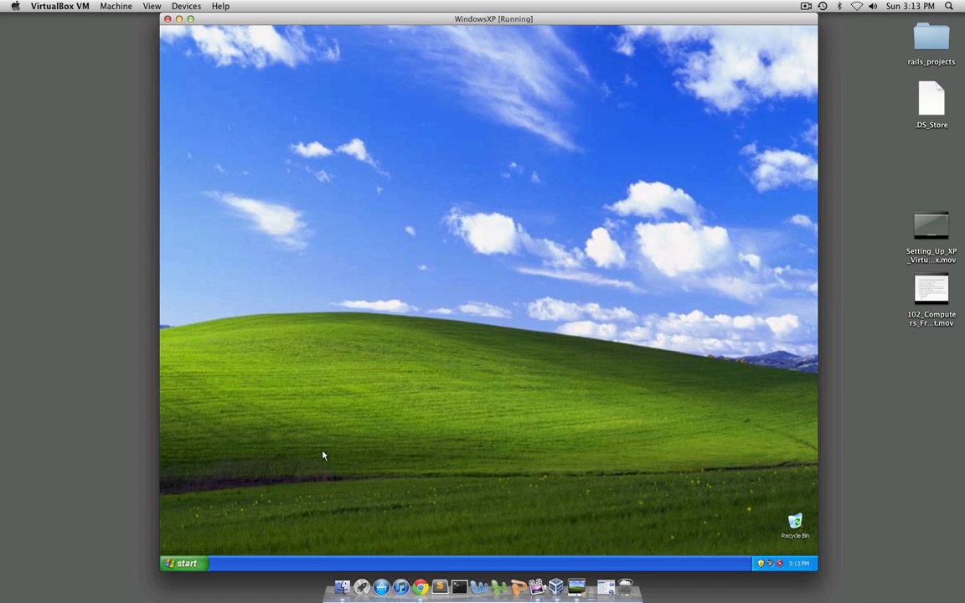
click(762, 567)
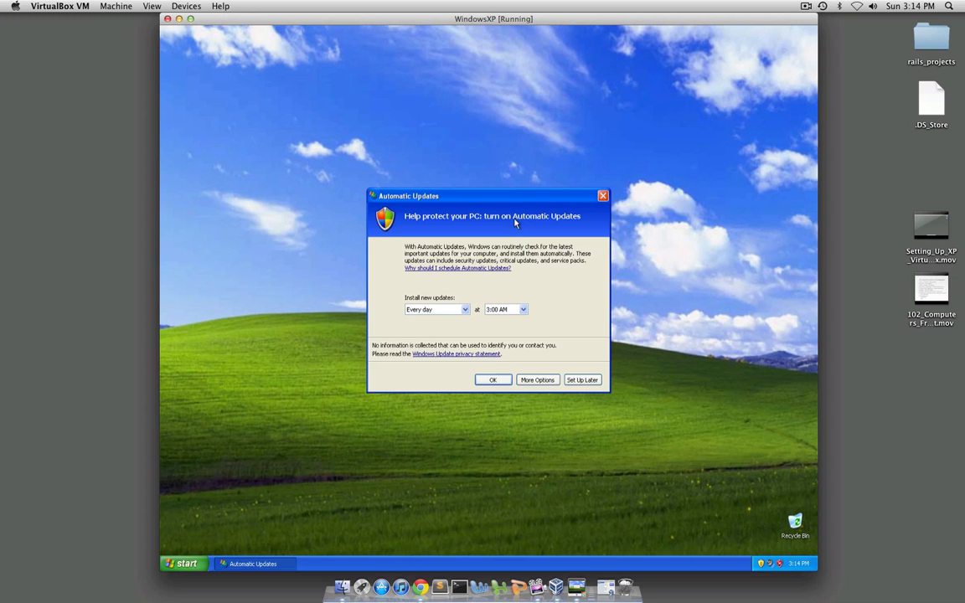
click(603, 195)
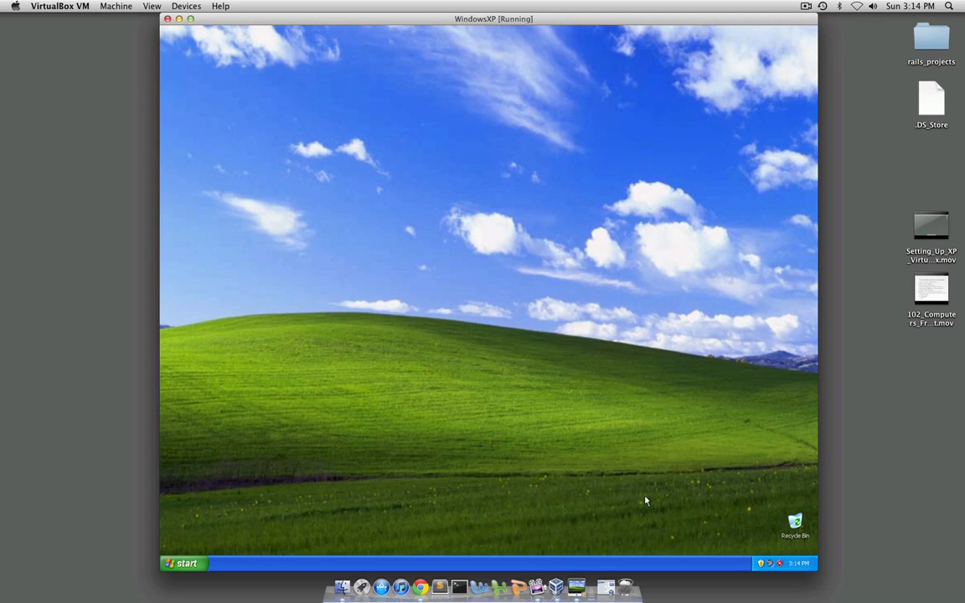
click(761, 565)
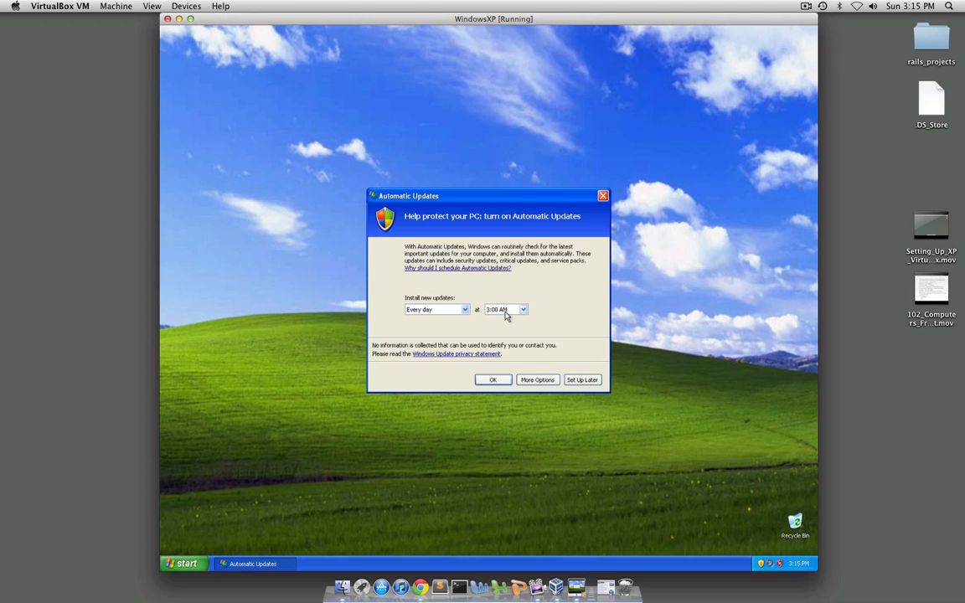
click(465, 310)
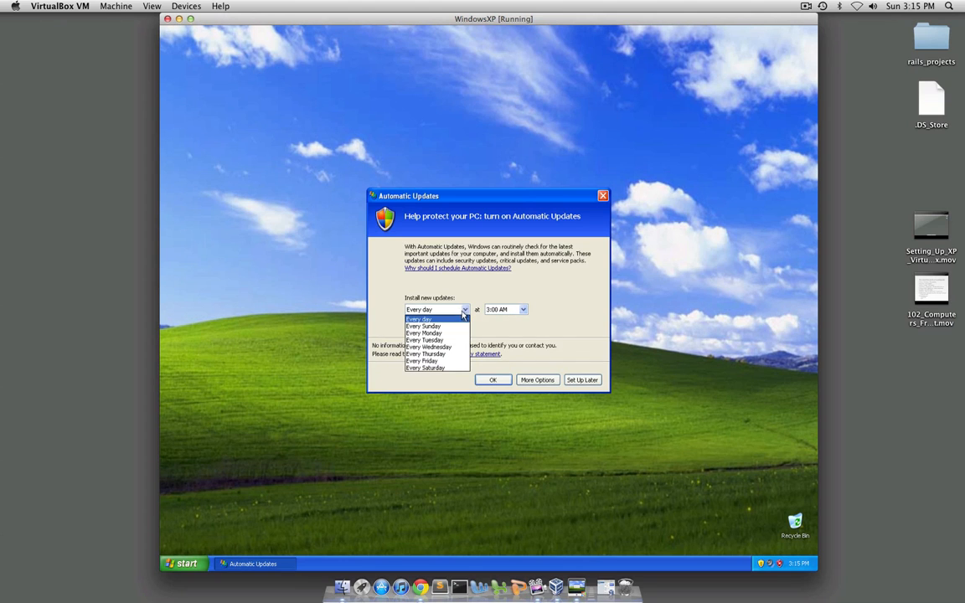
click(469, 317)
click(502, 312)
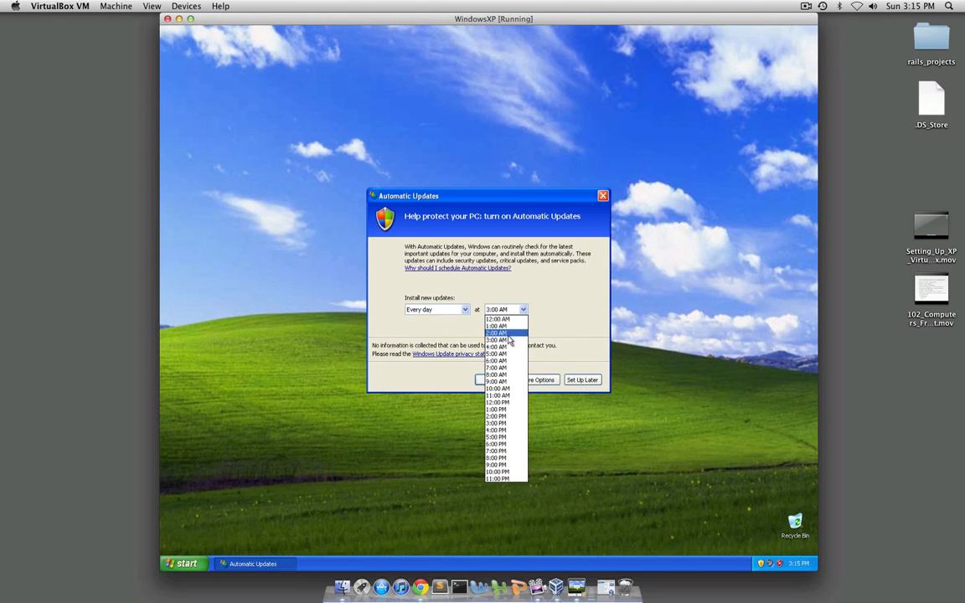
click(506, 404)
click(499, 381)
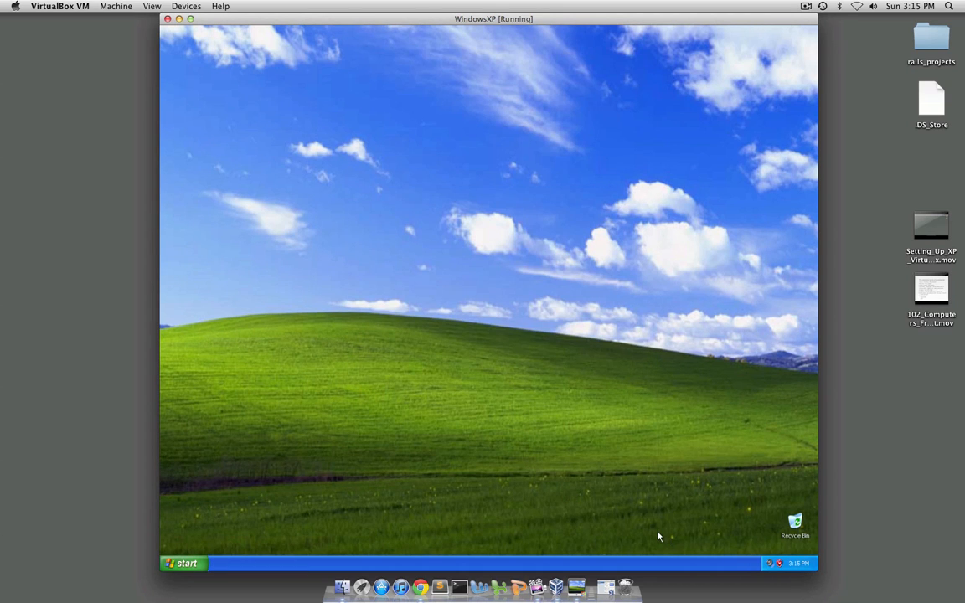
Check the security status in Windows Security Center and view the home page in Internet Explorer, closing both
double_click(780, 566)
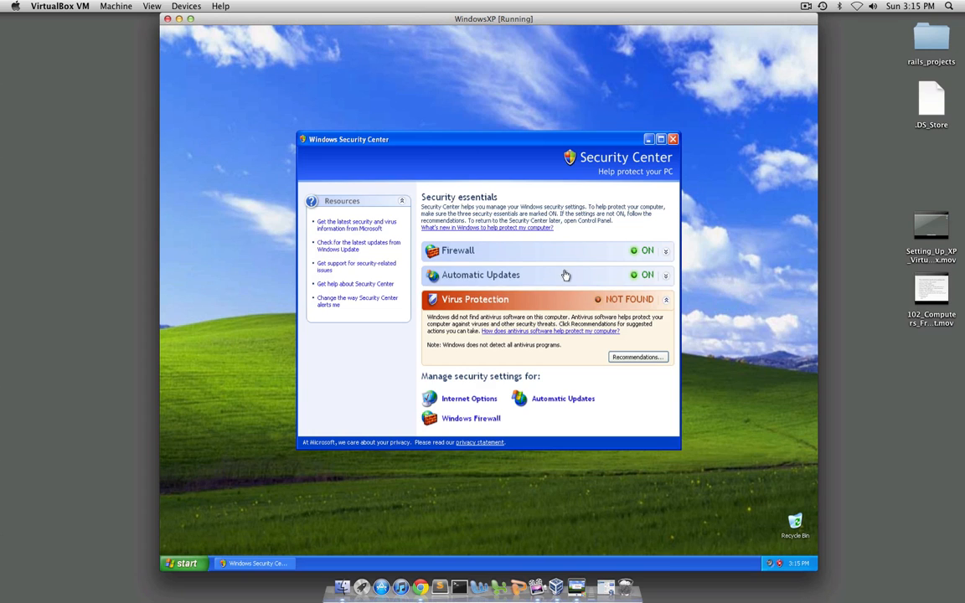
click(673, 140)
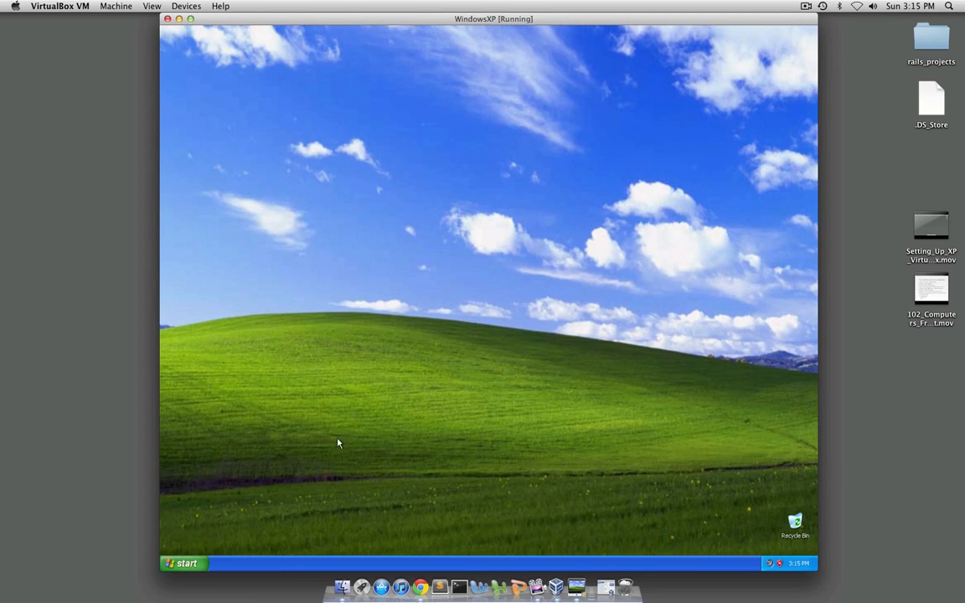
click(182, 563)
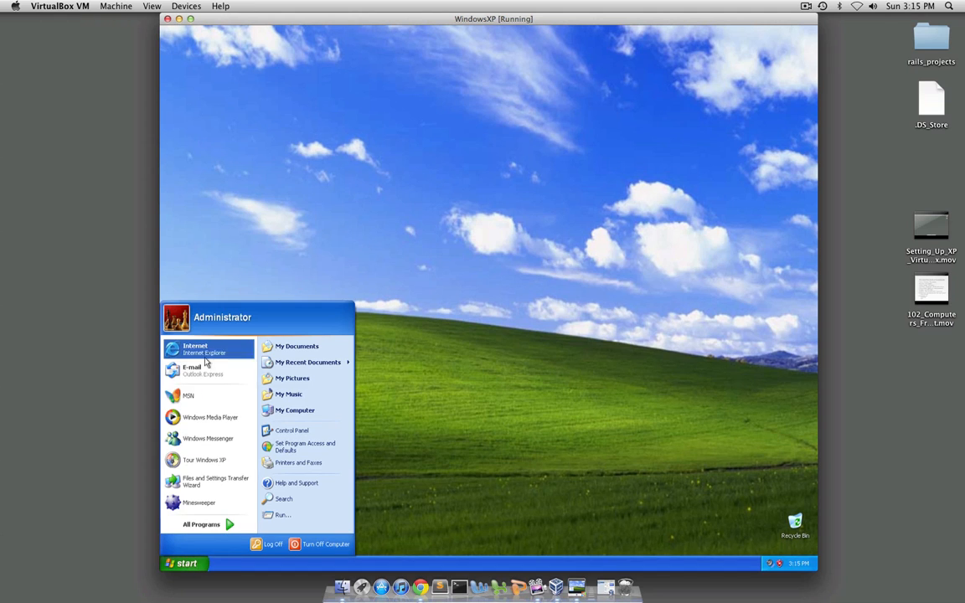
click(207, 350)
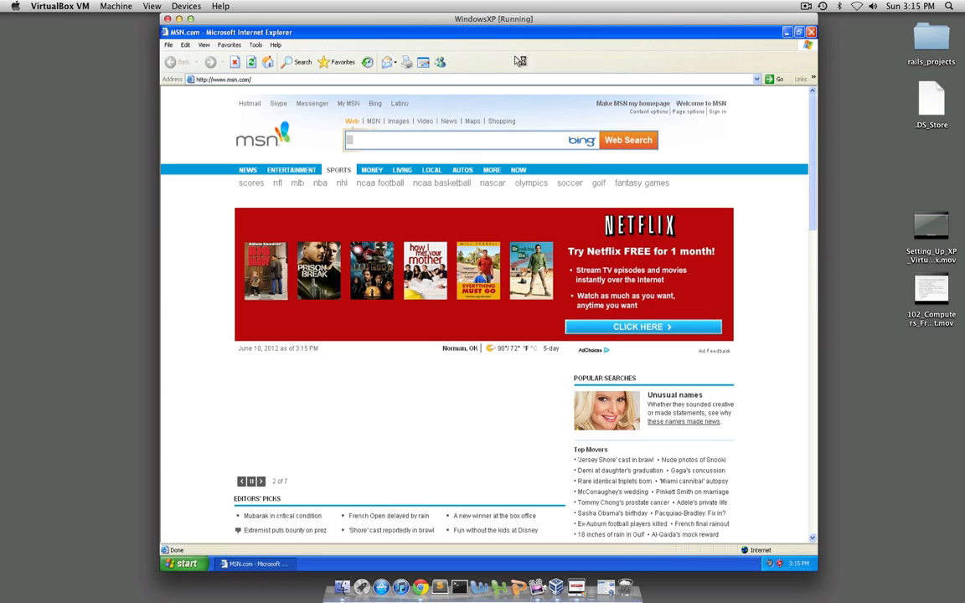
click(811, 32)
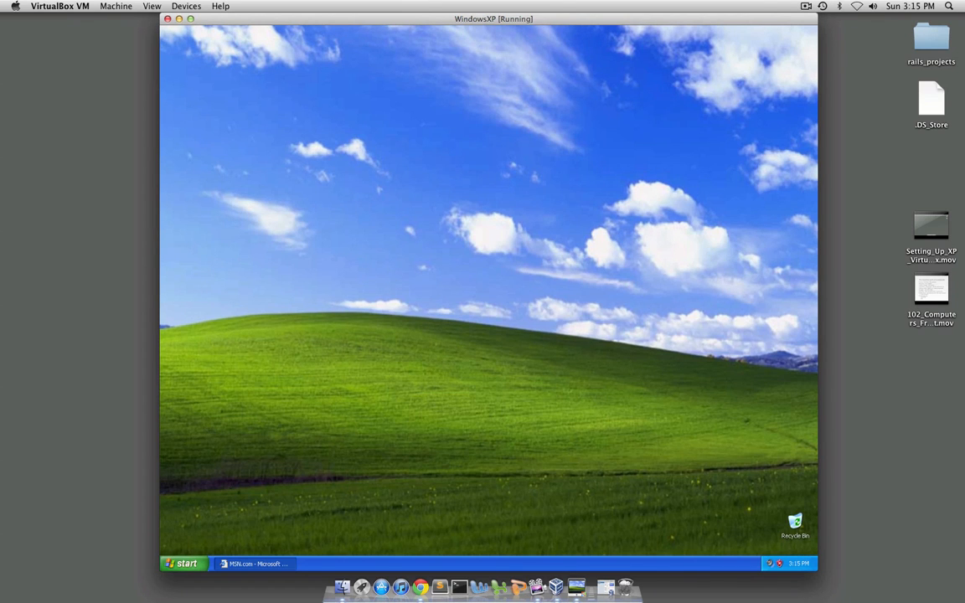
Search for "mozilla firefox" from the MSN home page in Internet Explorer and maximize the results window
click(181, 563)
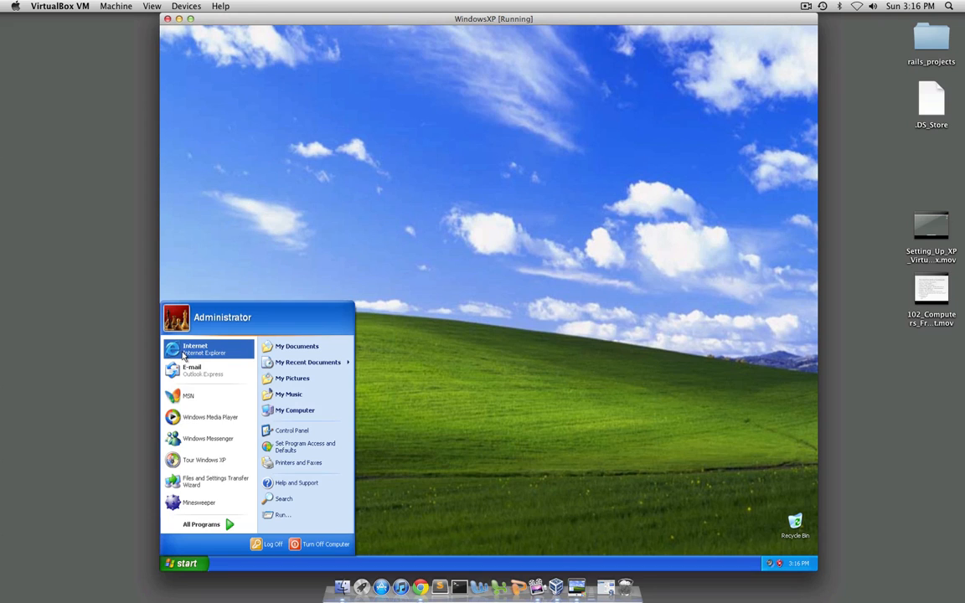
click(184, 355)
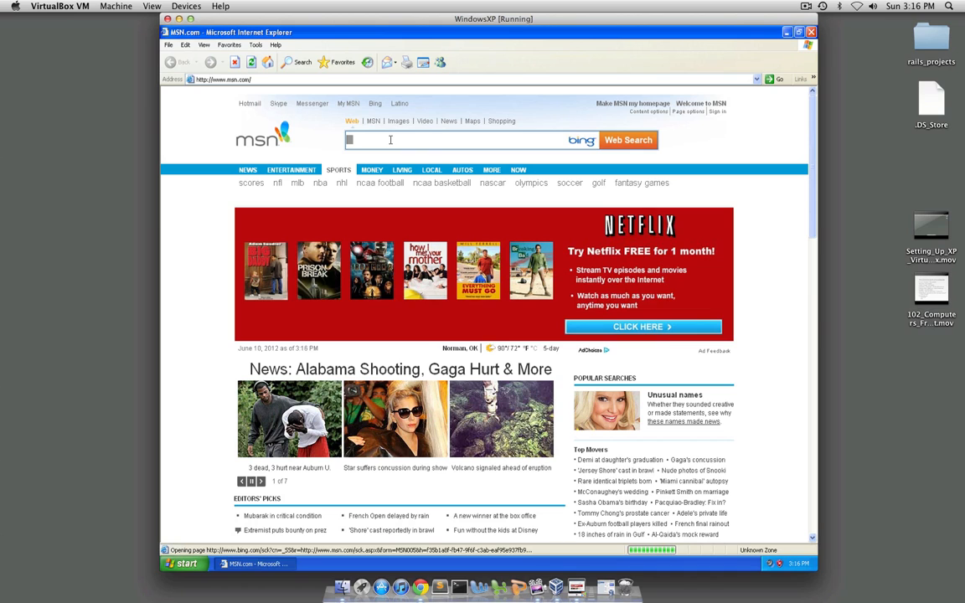
text(mozilla)
text(fi)
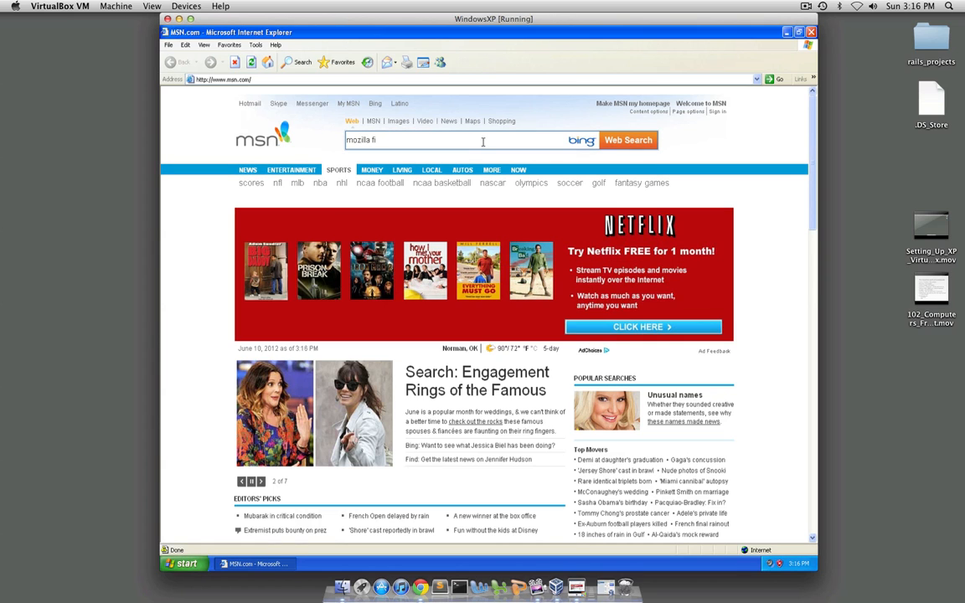
click(443, 159)
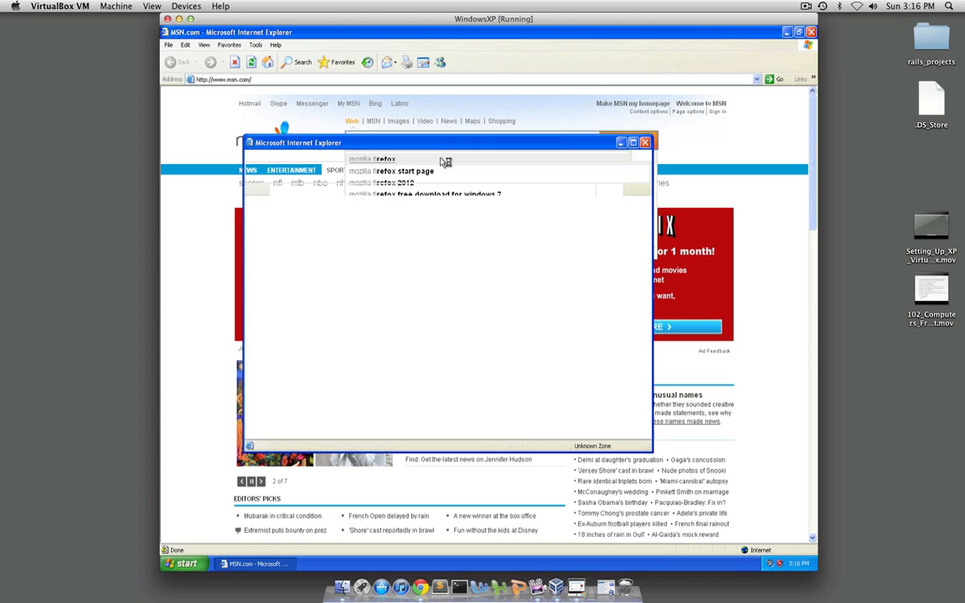
click(633, 142)
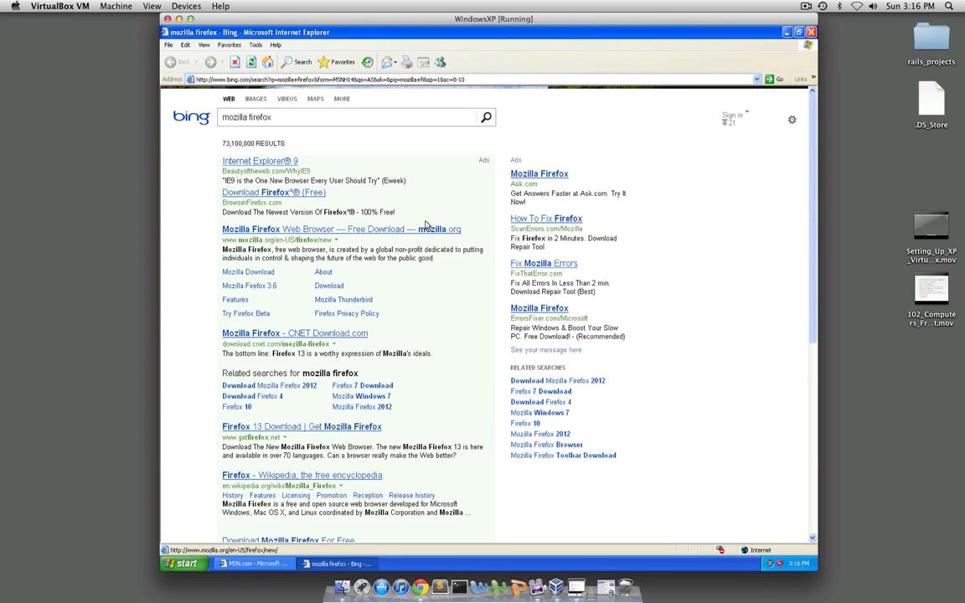
Download Firefox 13.0 for Windows from the mozilla.org result and run its installer
click(374, 237)
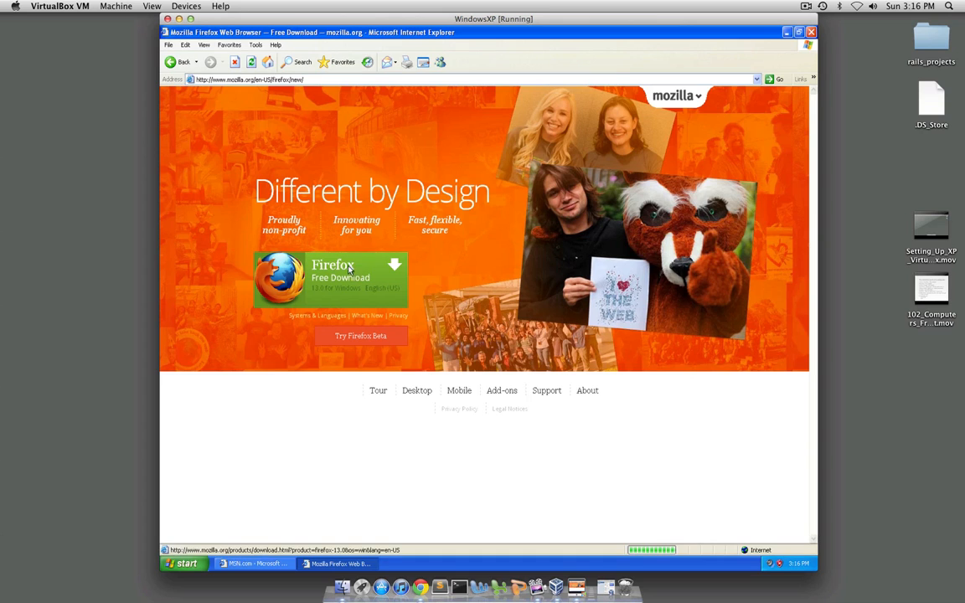
click(348, 280)
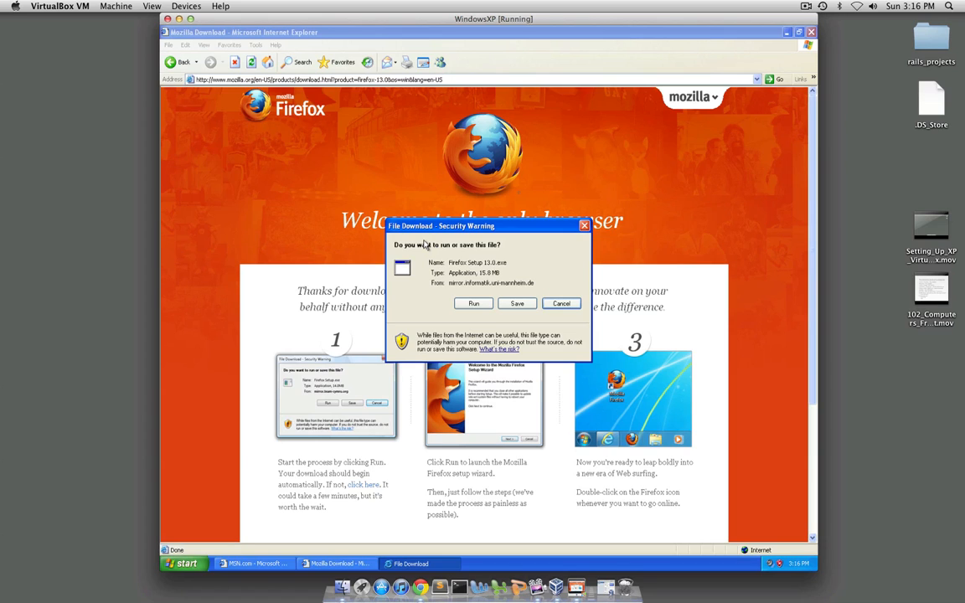
click(479, 305)
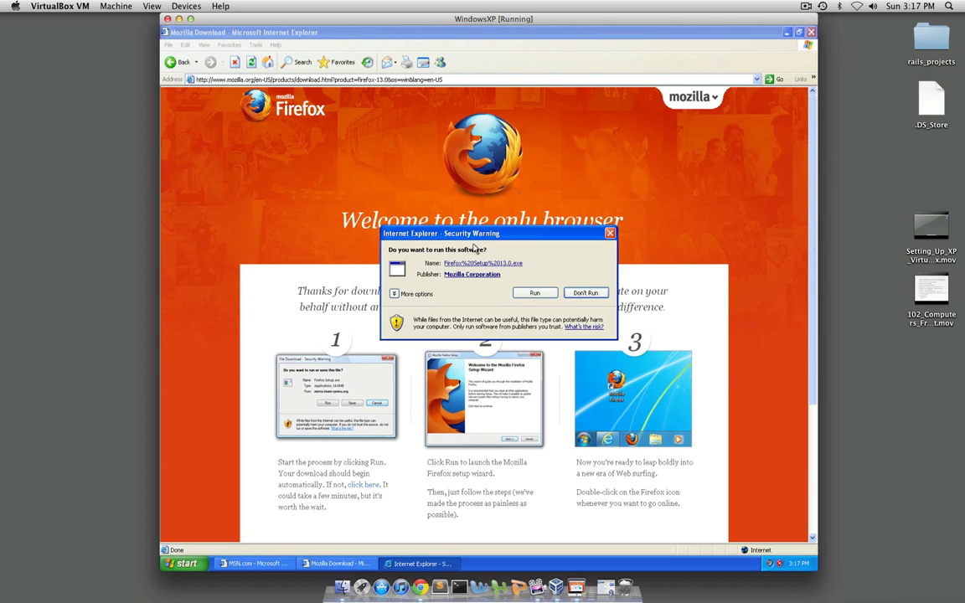
click(535, 293)
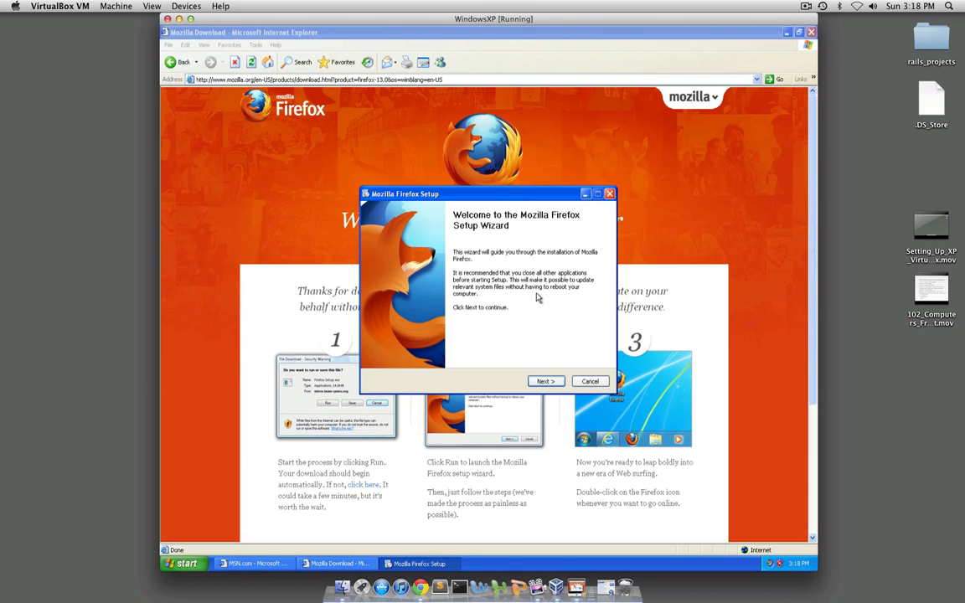
Install Firefox with the Standard setup as the default web browser and launch it on finishing
click(545, 382)
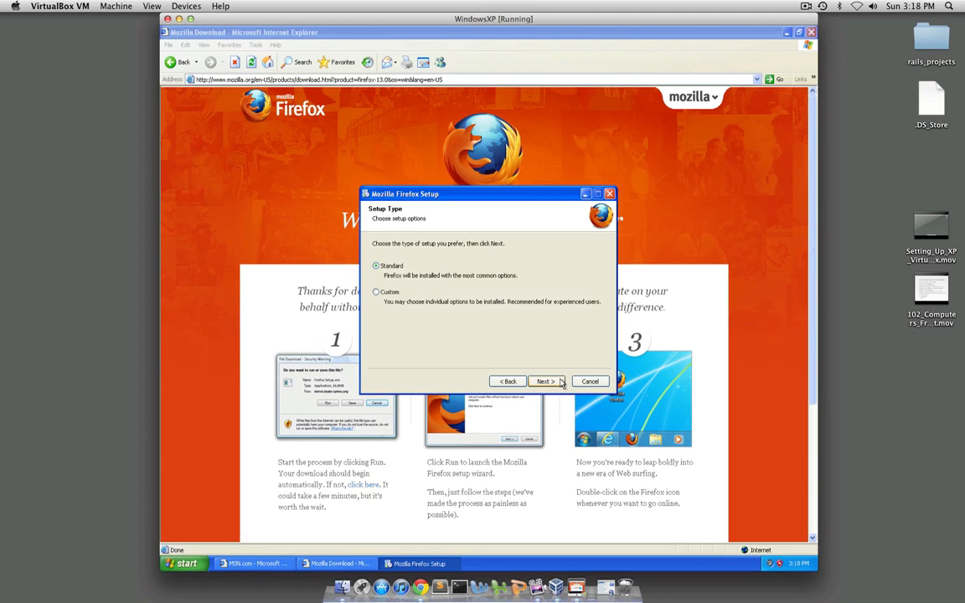
click(549, 383)
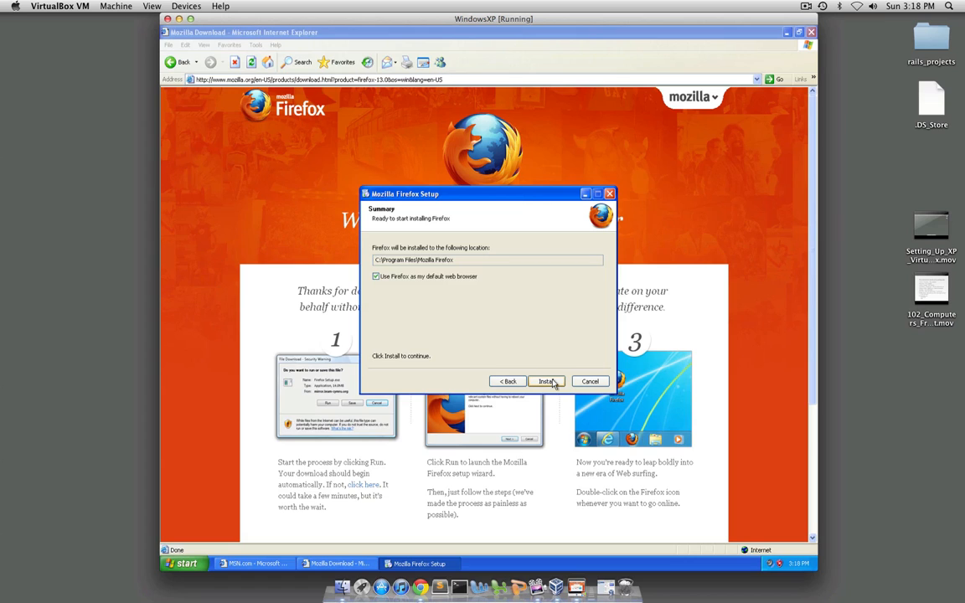
click(546, 383)
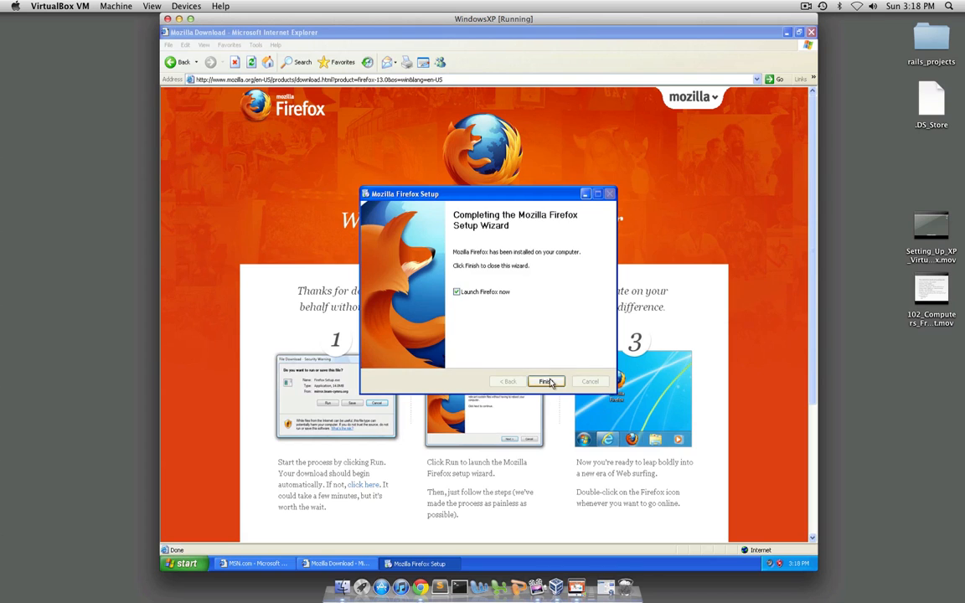
click(546, 382)
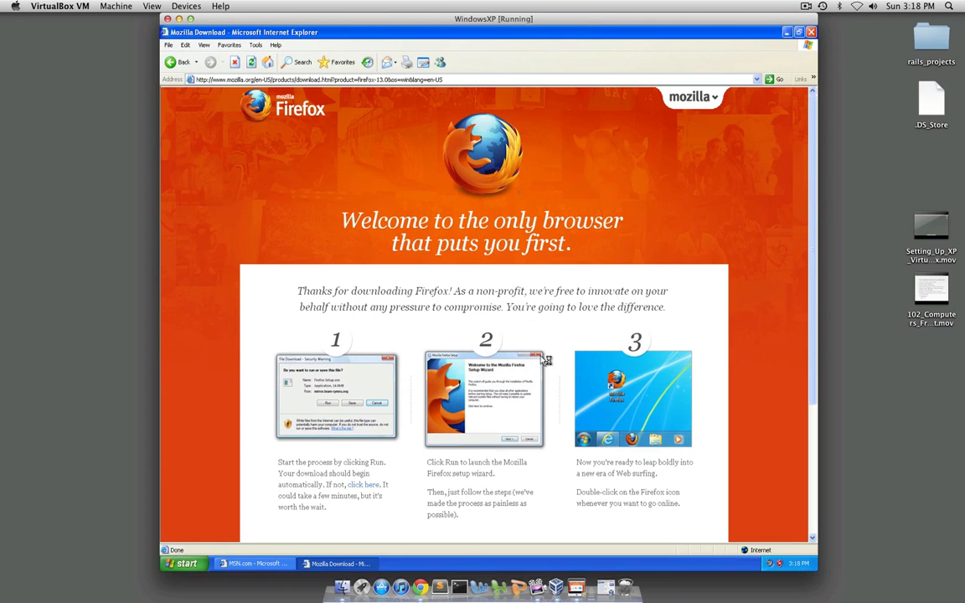
Minimize the Internet Explorer windows and complete Firefox's import wizard with "Don't import anything"
click(789, 33)
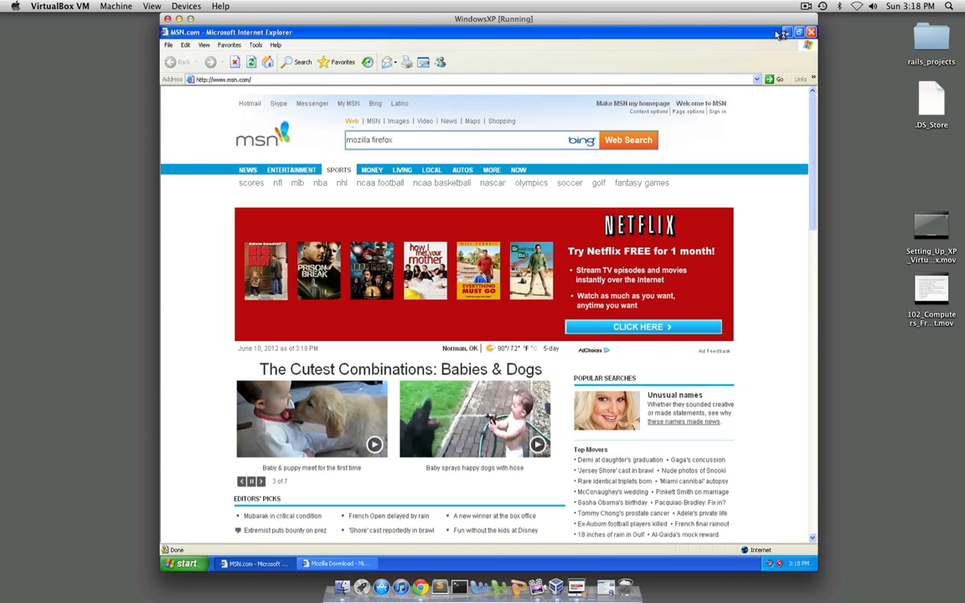
click(787, 32)
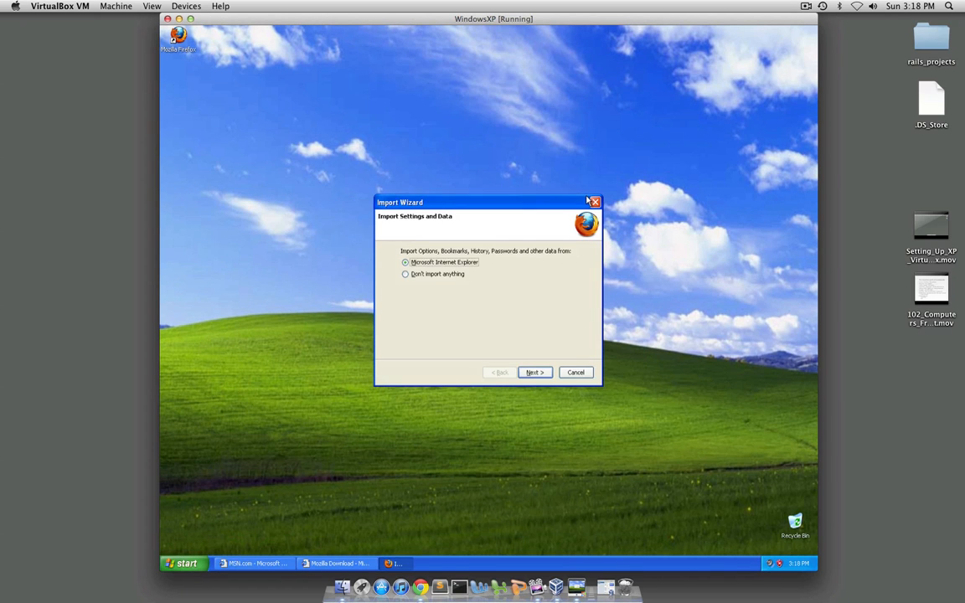
click(437, 275)
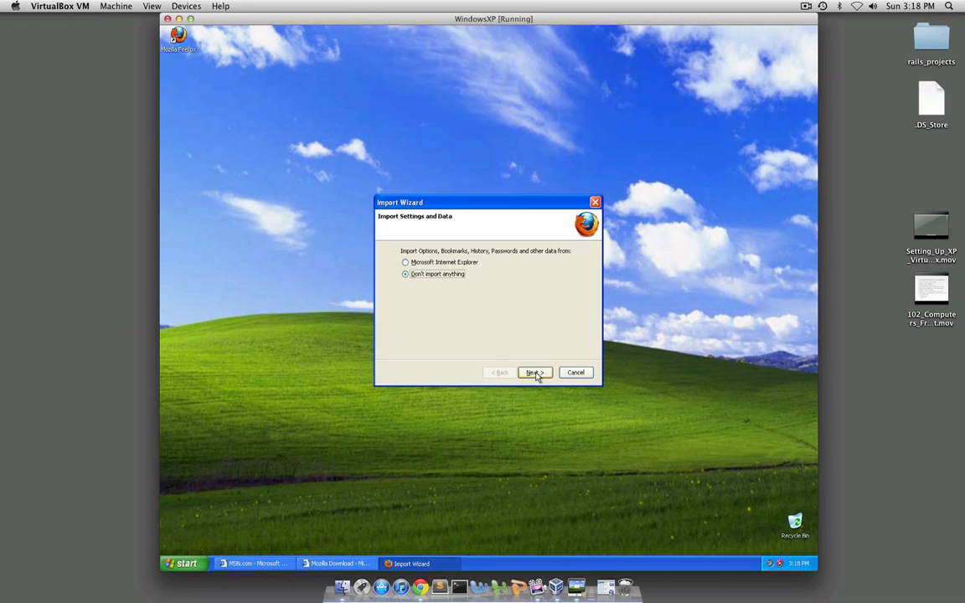
click(537, 375)
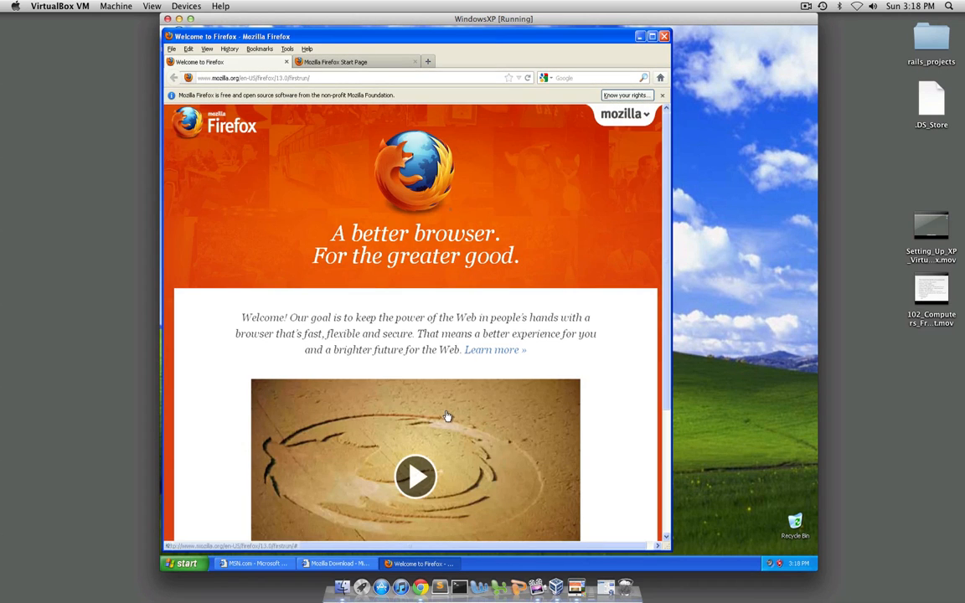
Close the minimized Mozilla Download and MSN.com Internet Explorer windows
right_click(342, 566)
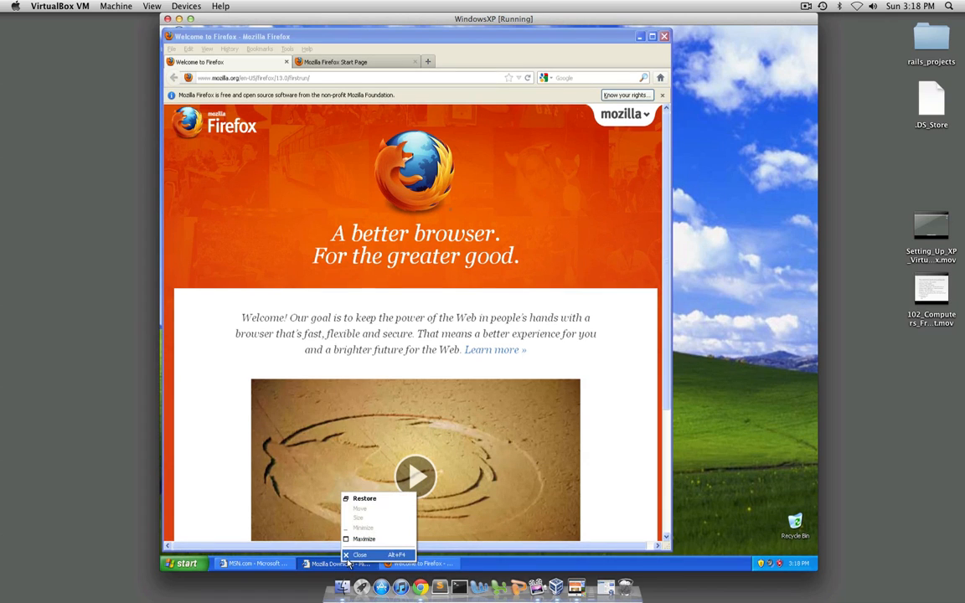
click(348, 556)
right_click(277, 564)
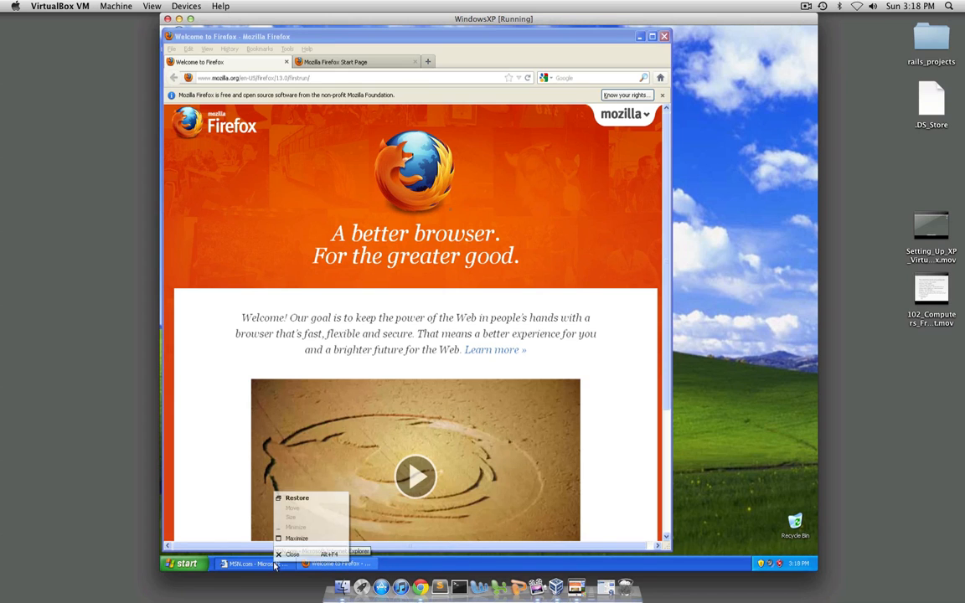
click(282, 557)
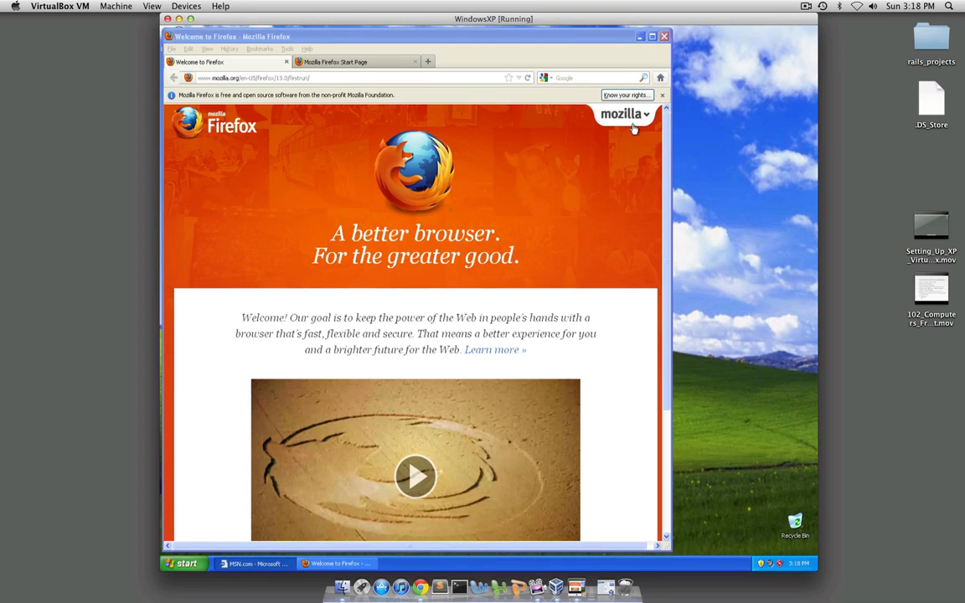
Maximize the Firefox window, dismiss the rights notification, and close the Mozilla Firefox Start Page tab
click(651, 37)
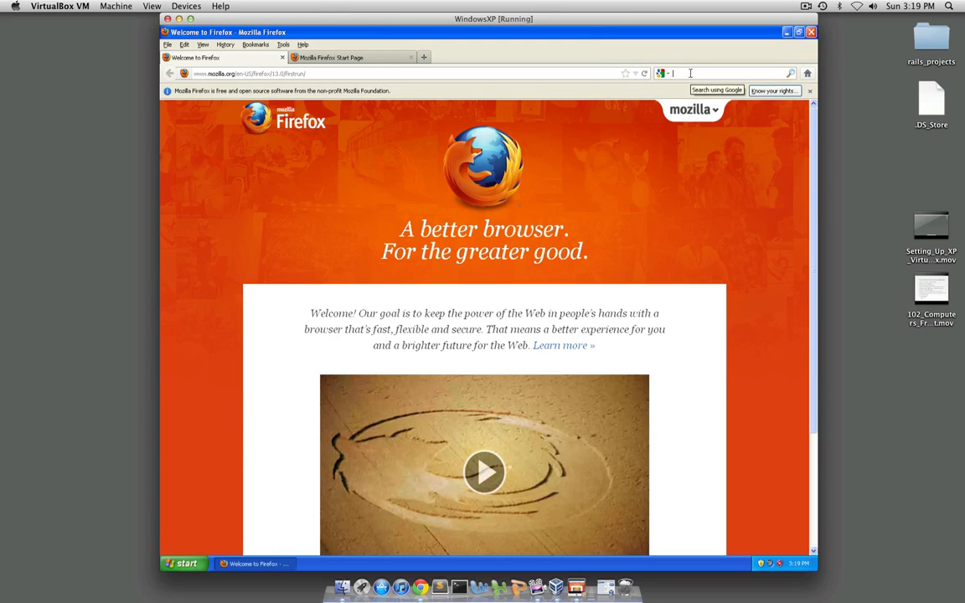
click(810, 91)
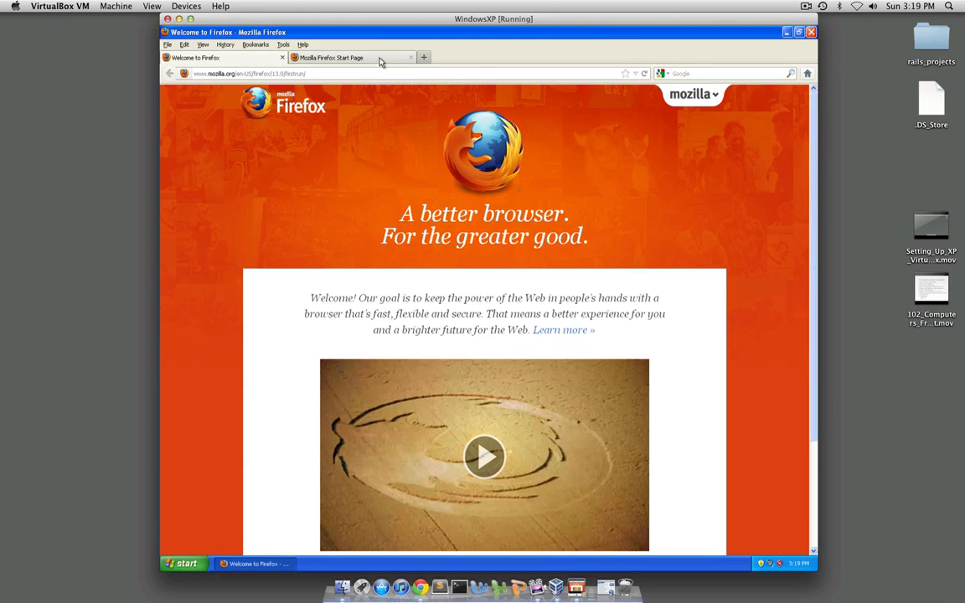
click(410, 57)
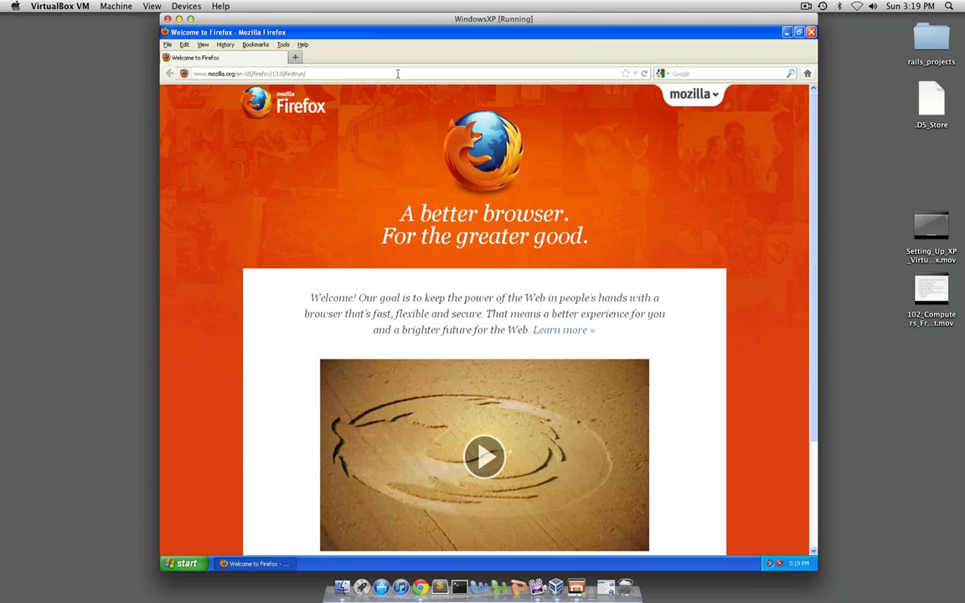
Load the CNET Download.com website in place of the Firefox welcome page
click(398, 74)
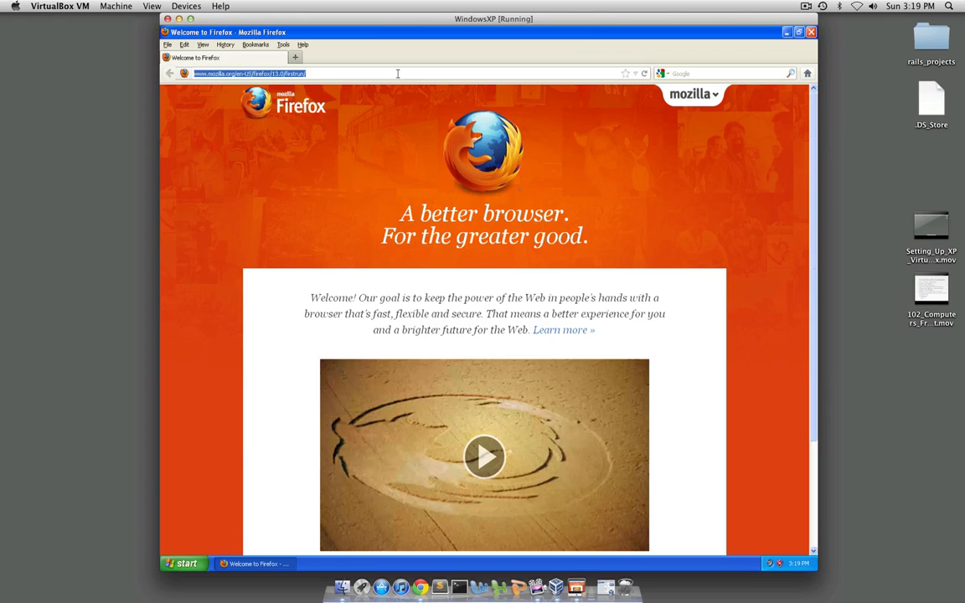
text(www)
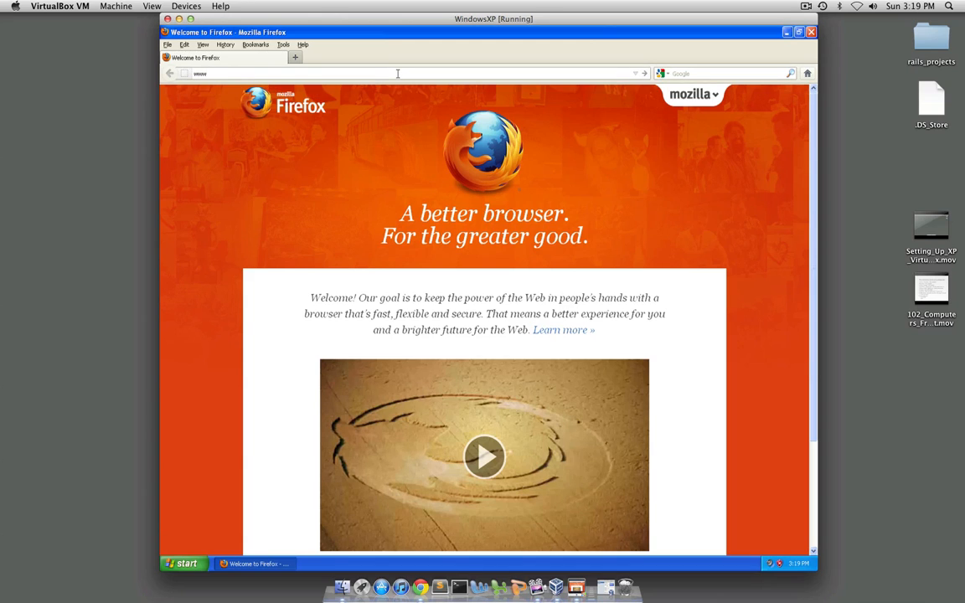
text(.downloads.com)
key(Return)
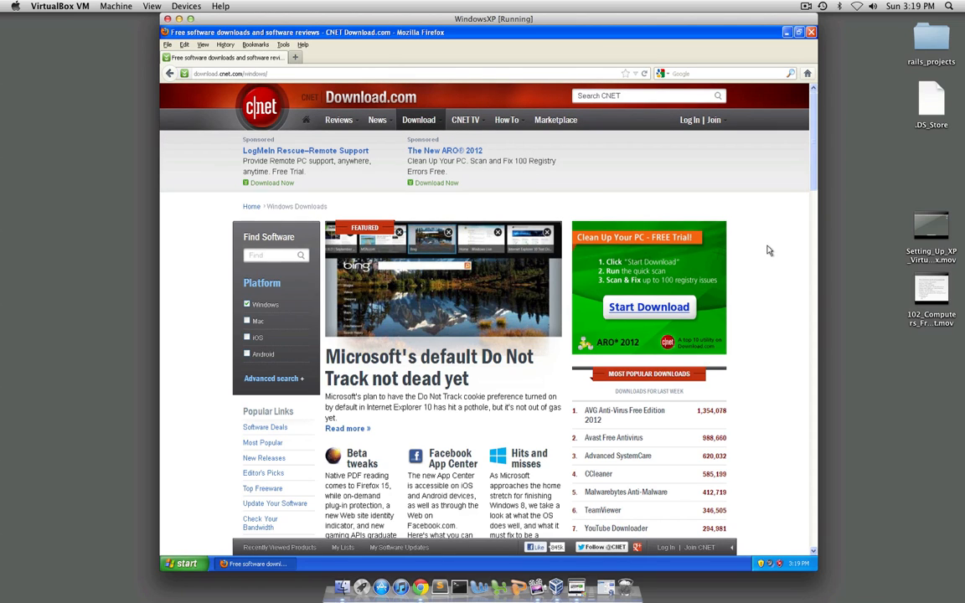
View the AVG Anti-Virus Free Edition 2012 page from the Most Popular Downloads list, and return to the Windows downloads page
scroll(729, 164, down, 5)
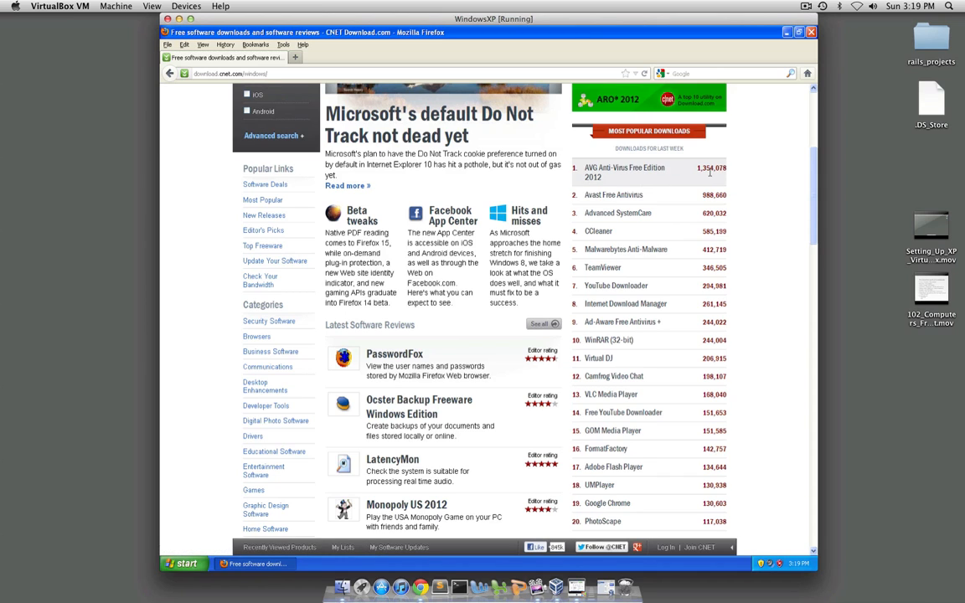
click(621, 173)
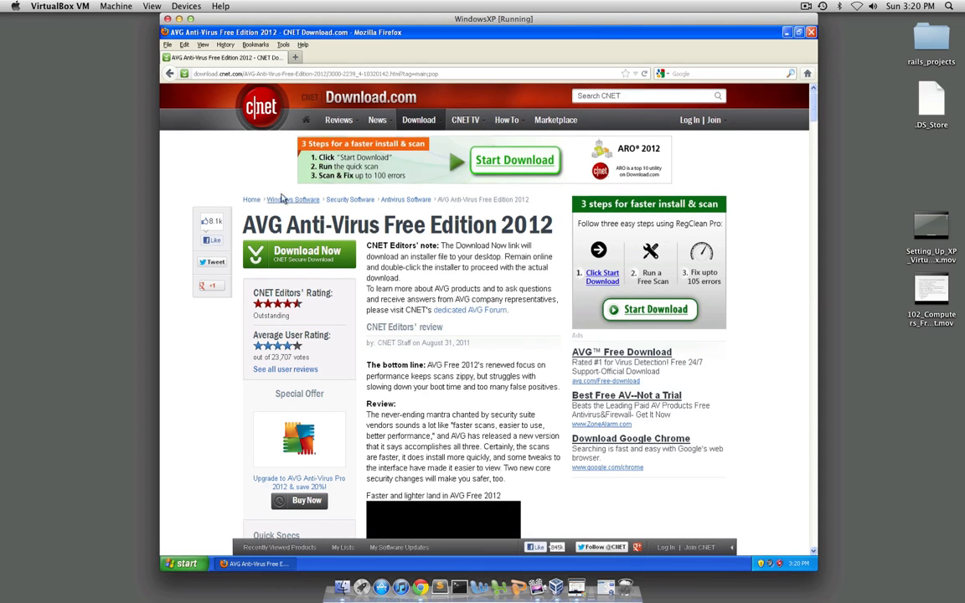
click(169, 74)
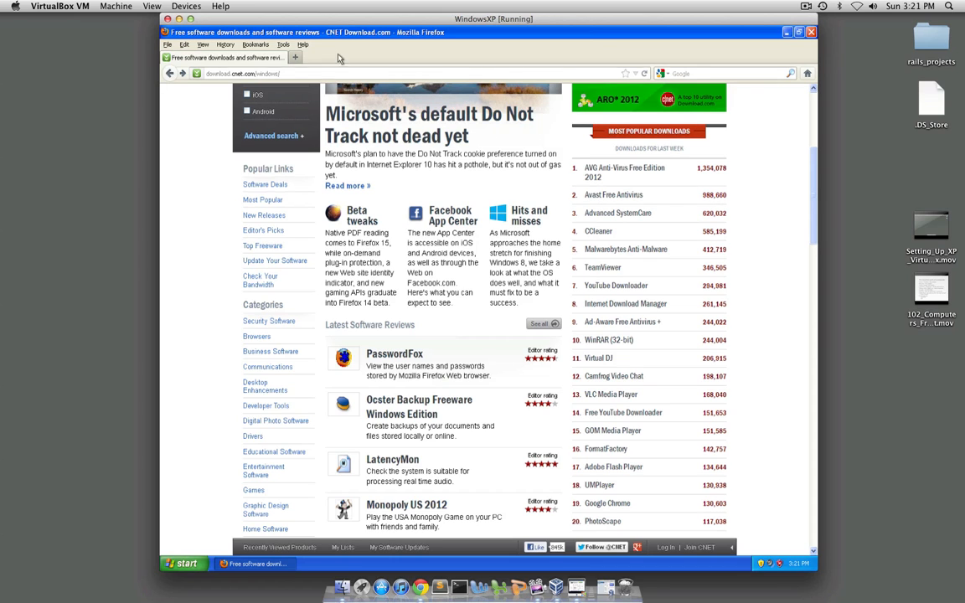
Search Google for "sublime text 2" in a new tab
click(295, 57)
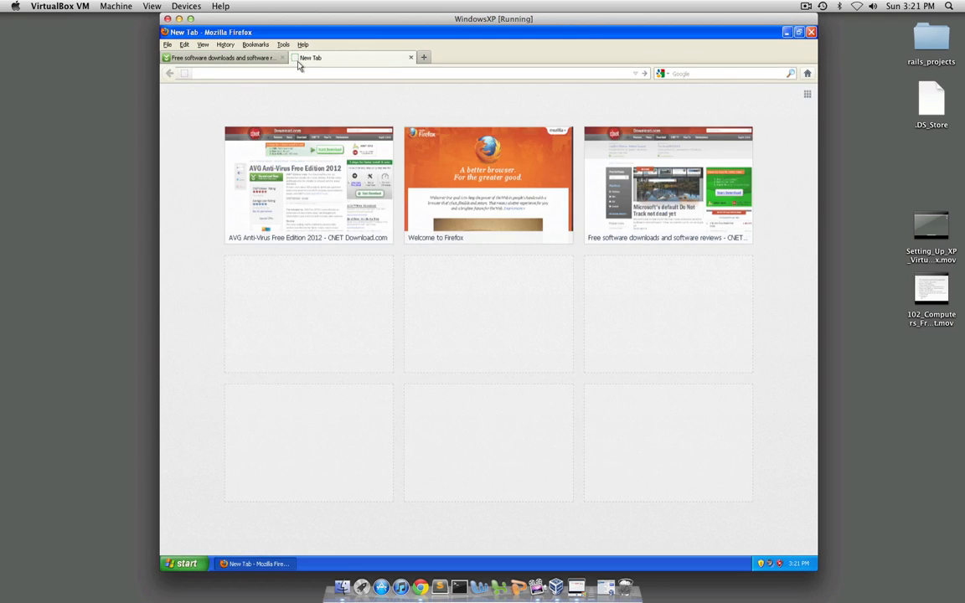
click(702, 75)
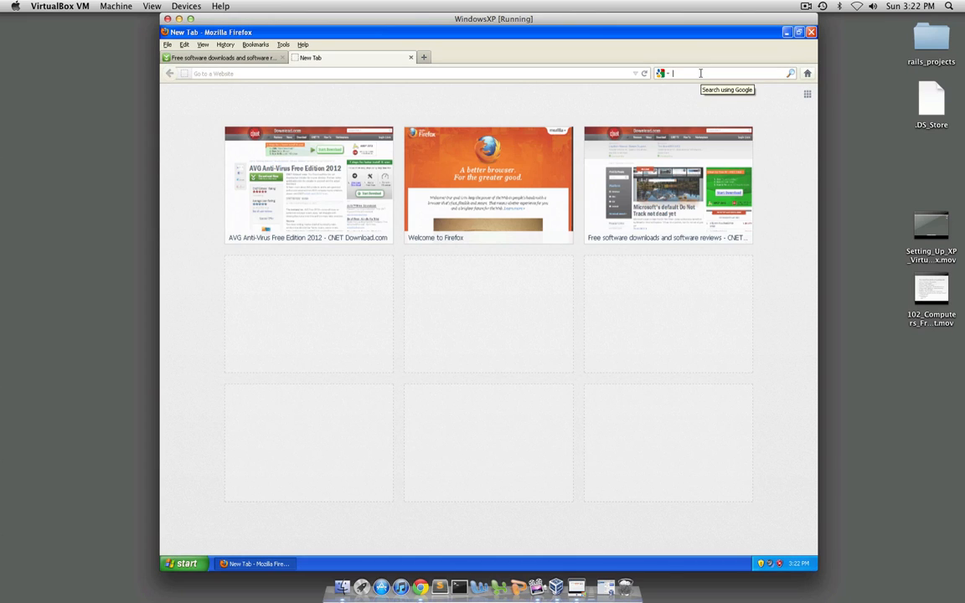
text(sub)
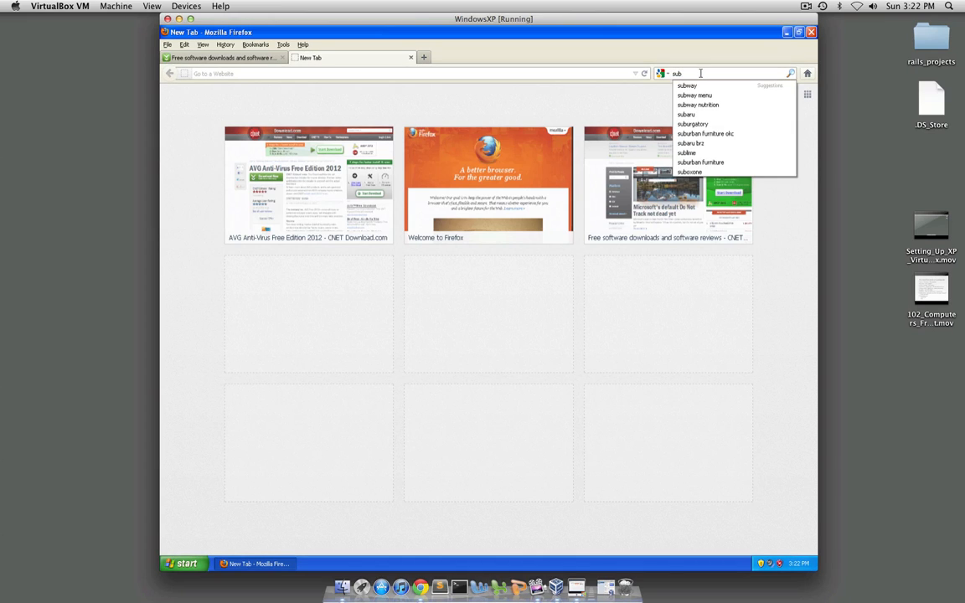
text(lime)
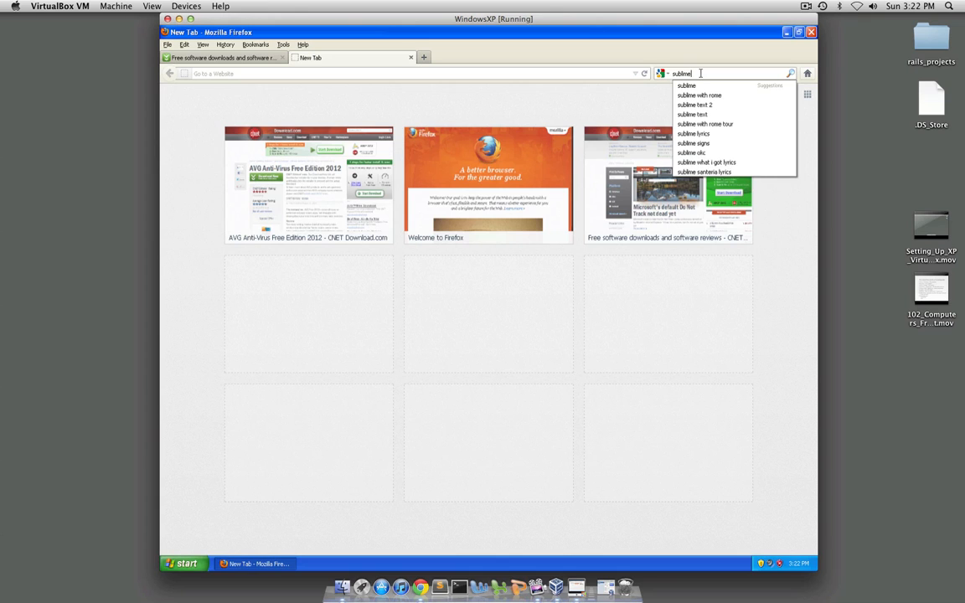
key(Down)
key(Down)
key(Down)
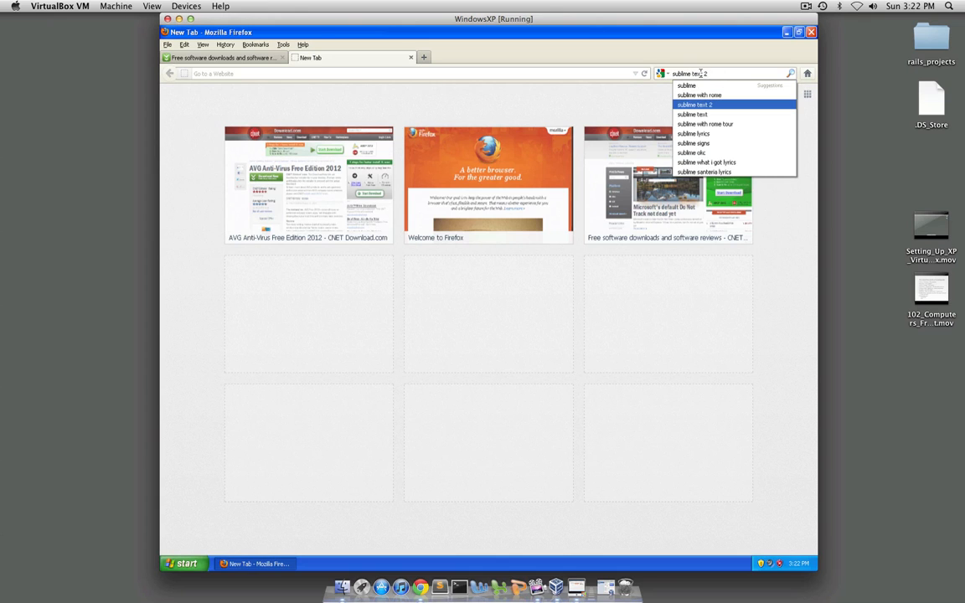
key(Return)
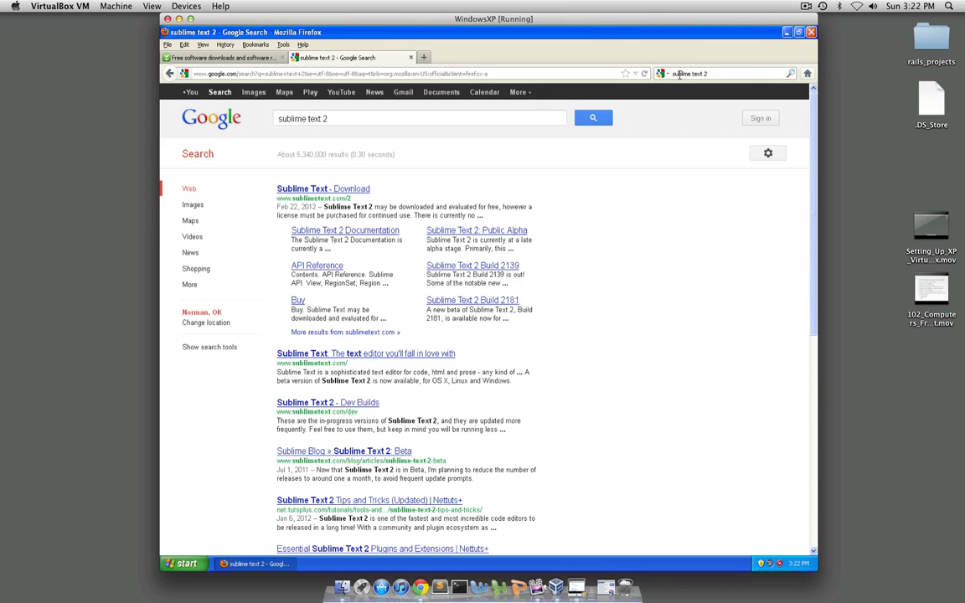
Open the Sublime Text download page from the results and save the standard Windows installer
click(336, 191)
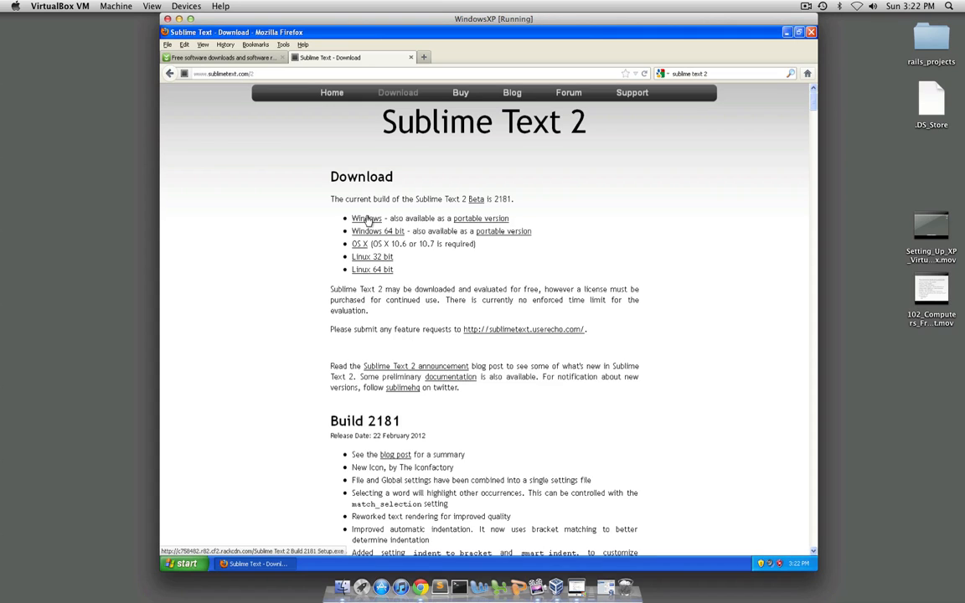
click(367, 219)
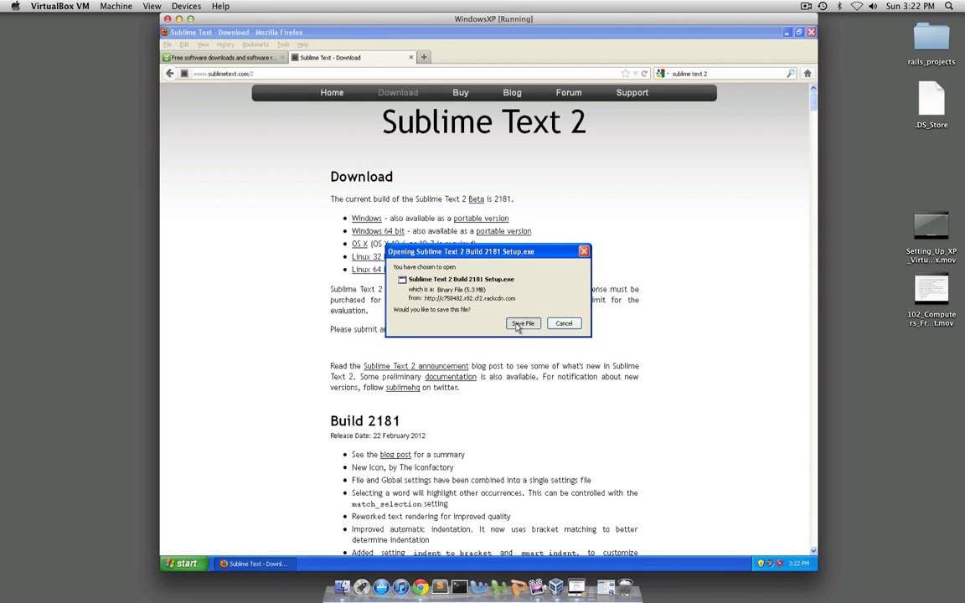
click(523, 324)
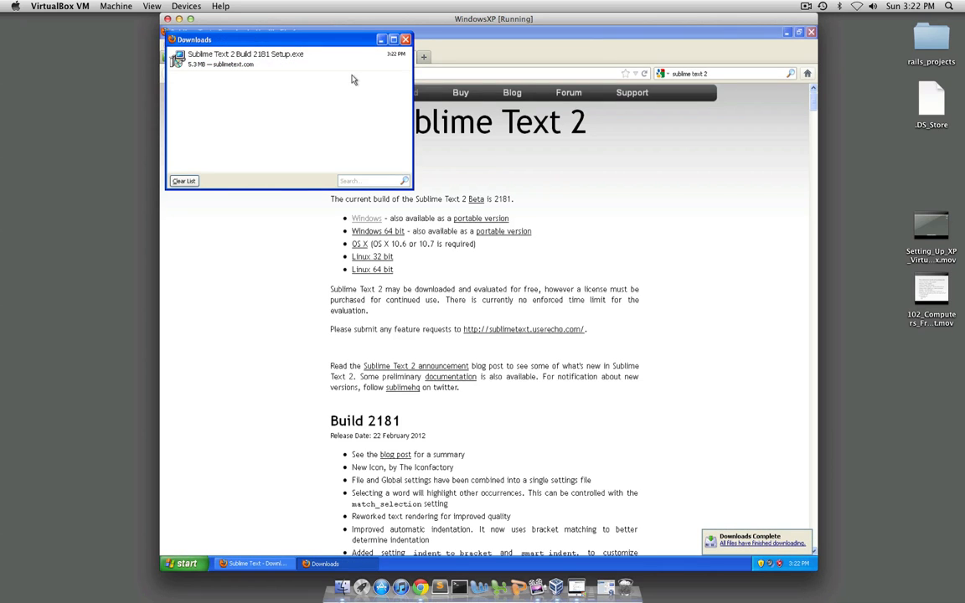
Launch the downloaded Sublime Text 2 Build 2181 Setup.exe and allow it to run
click(317, 66)
double_click(316, 66)
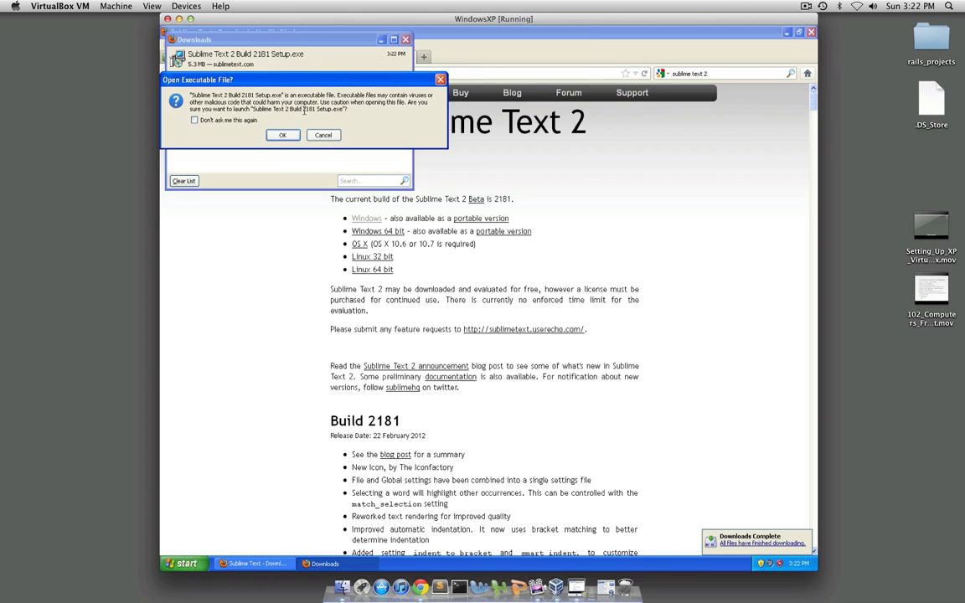
click(284, 137)
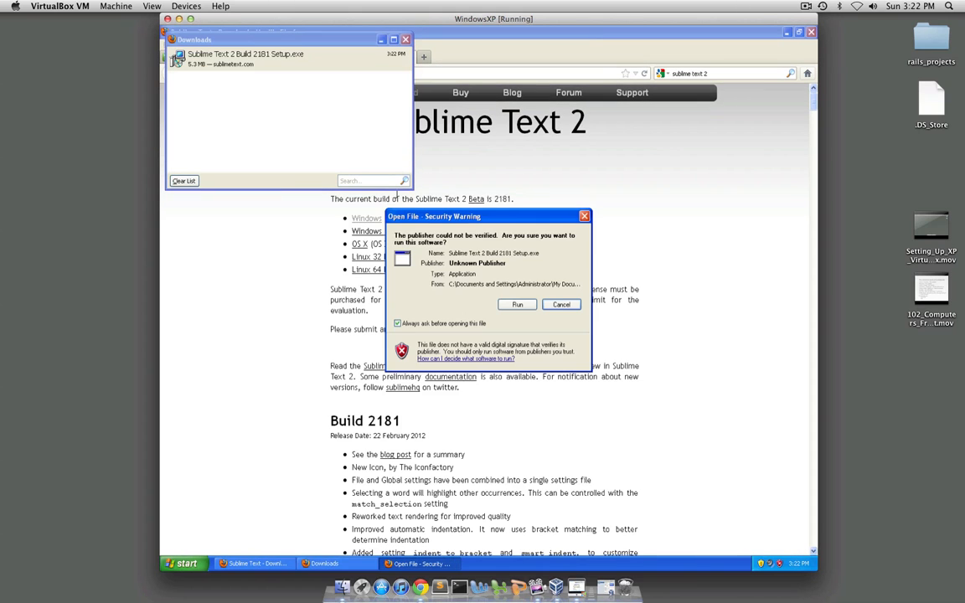
click(514, 305)
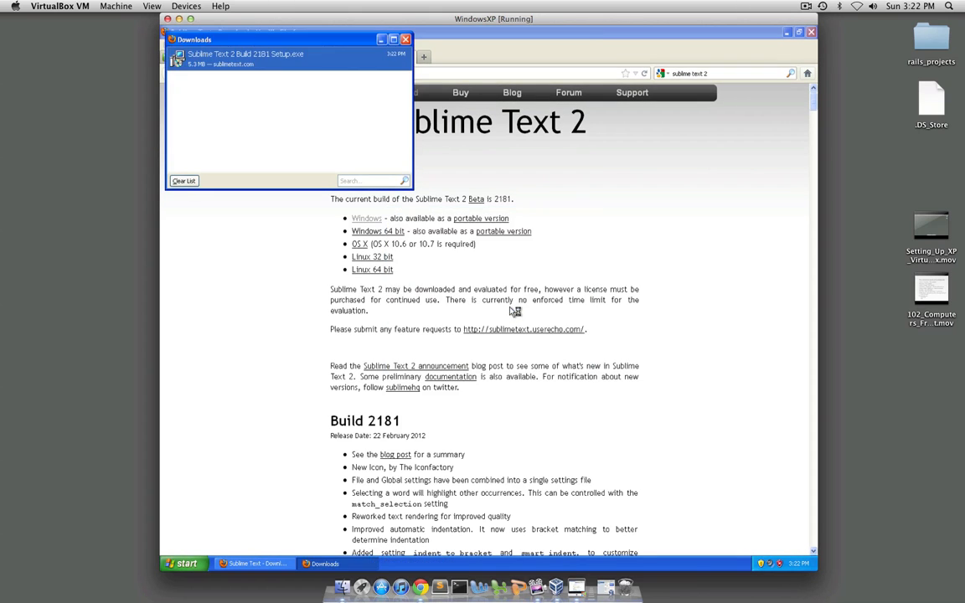
Install Sublime Text 2 in the default location without the explorer context menu entry, and run it on finishing
click(547, 382)
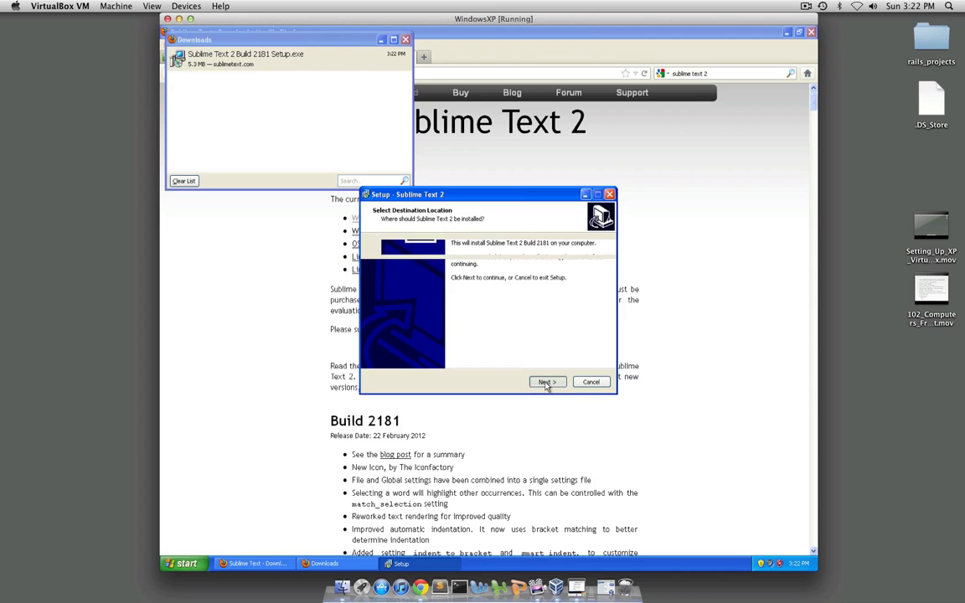
click(546, 382)
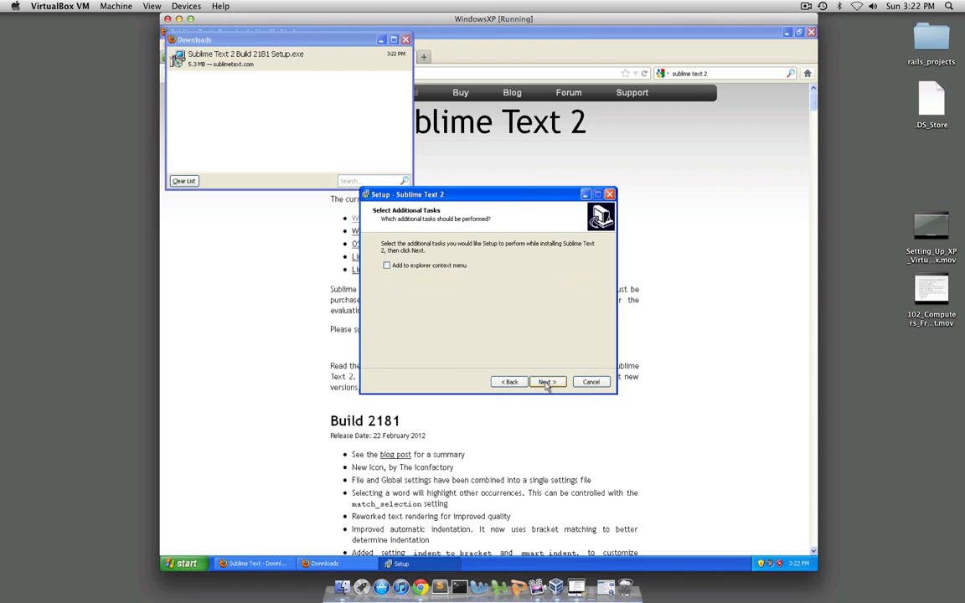
click(546, 382)
click(547, 382)
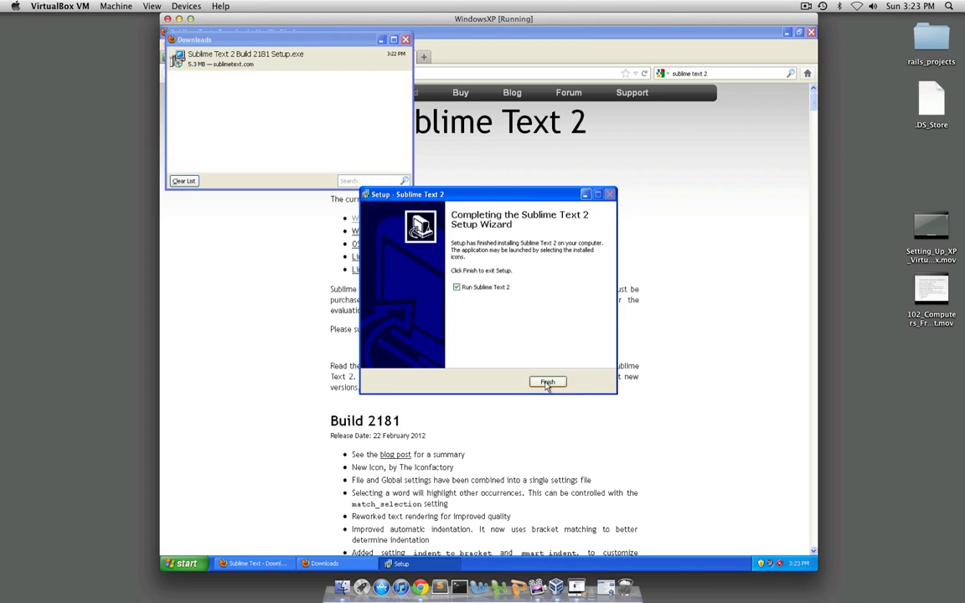
click(547, 383)
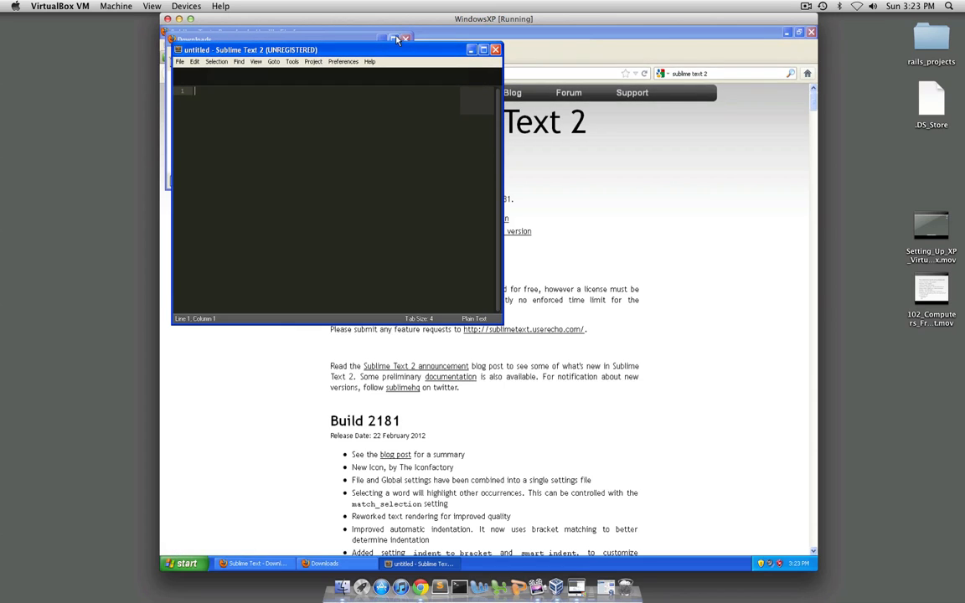
Close the Downloads window and minimize the Sublime Text 2 window
click(369, 41)
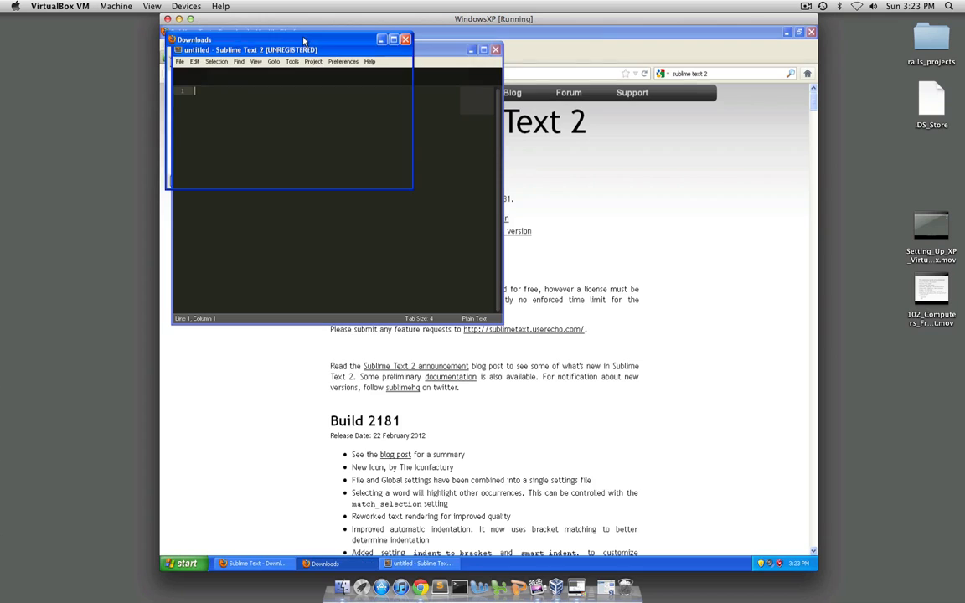
click(404, 40)
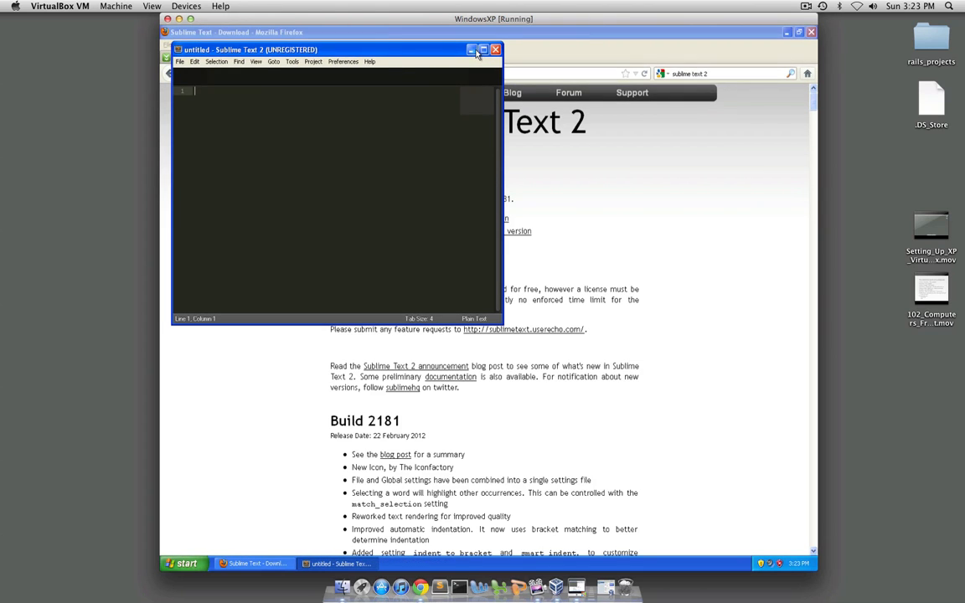
click(472, 50)
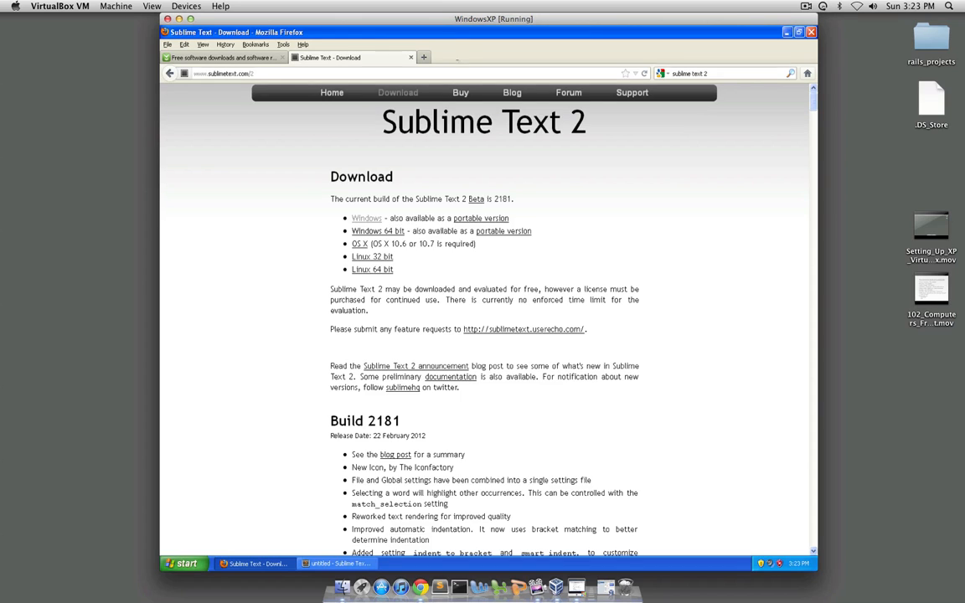
Search Google for "open office" in a new tab and open the official Apache OpenOffice download page
click(426, 57)
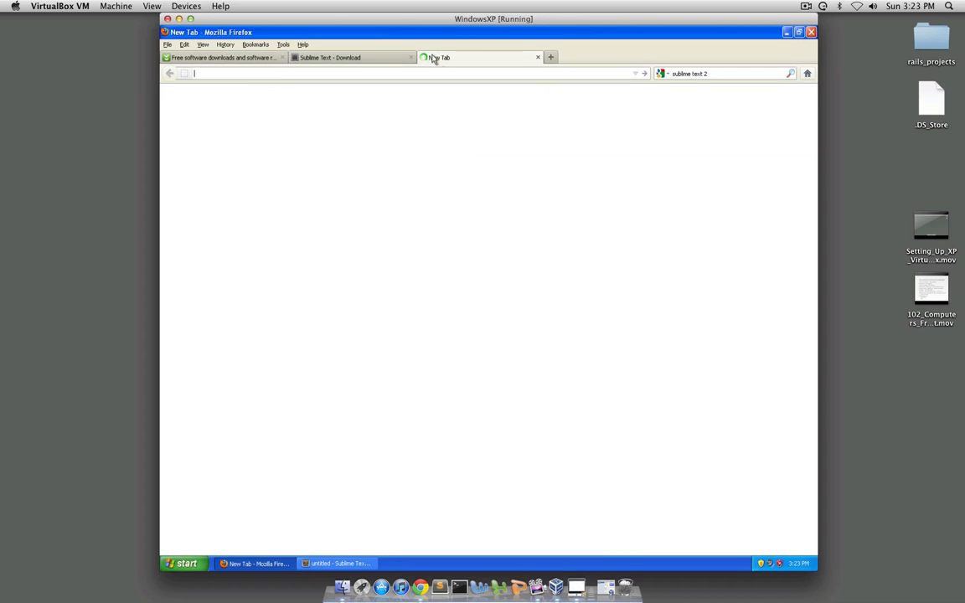
double_click(716, 74)
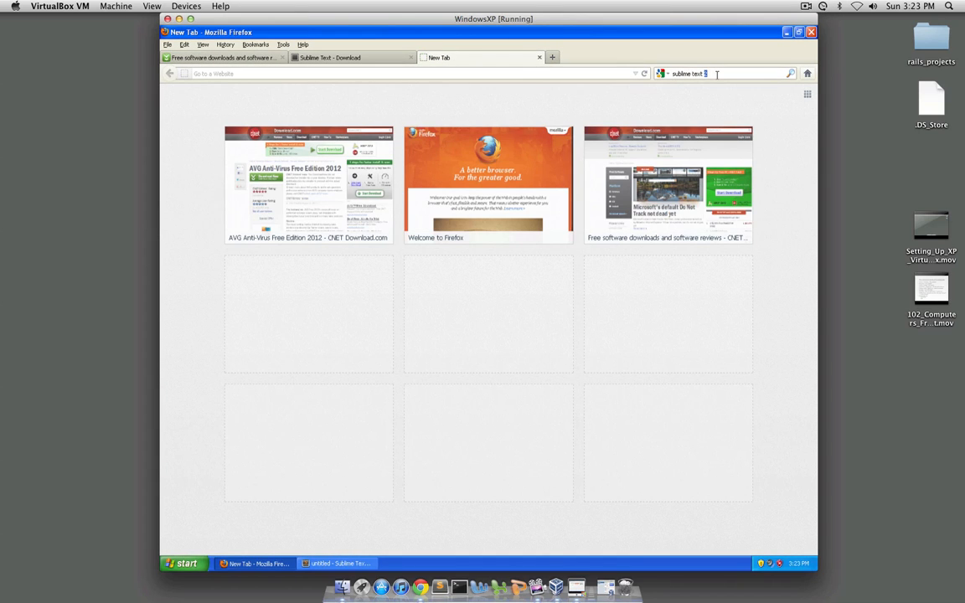
click(717, 74)
key(BackSpace)
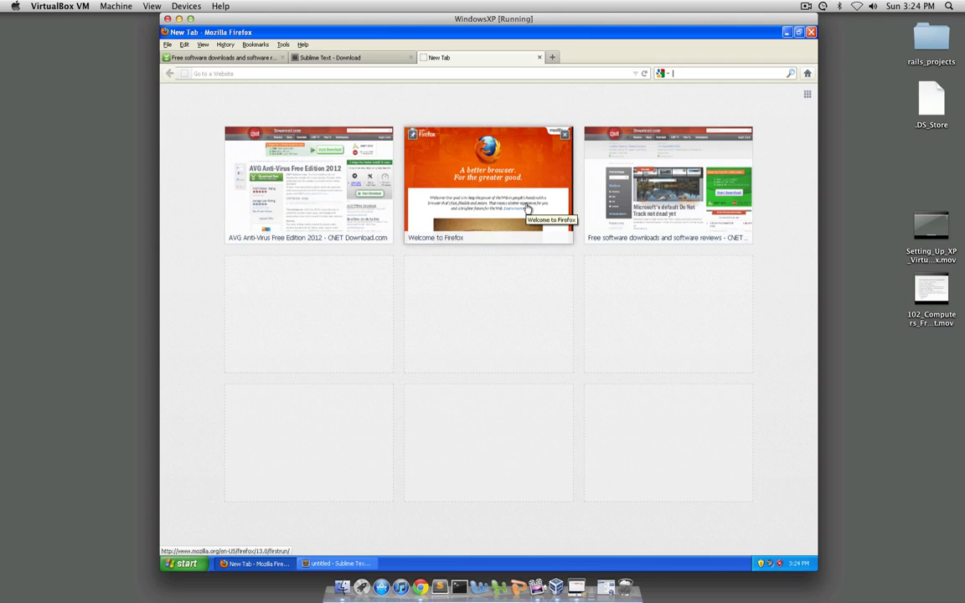
text(open office)
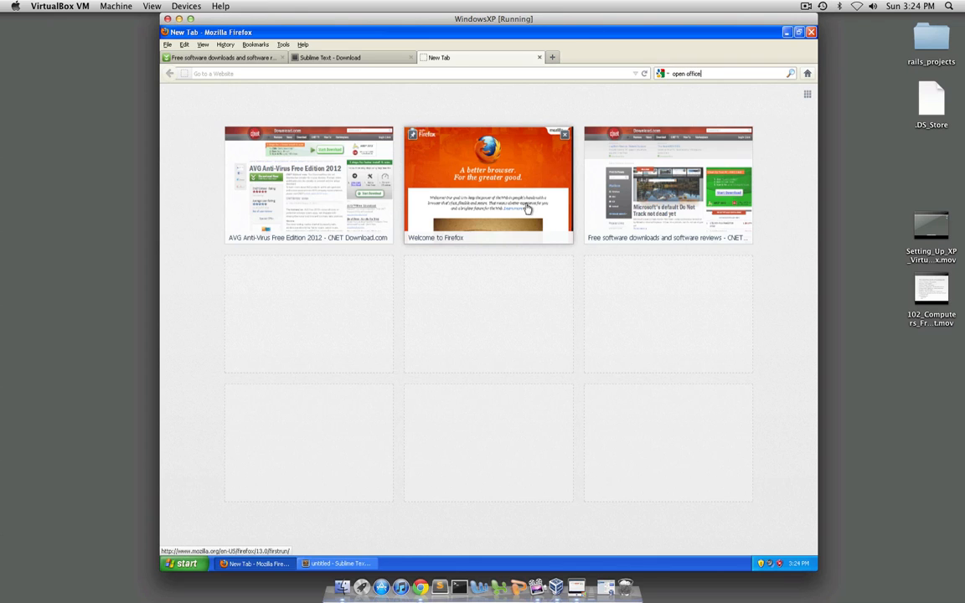
key(Return)
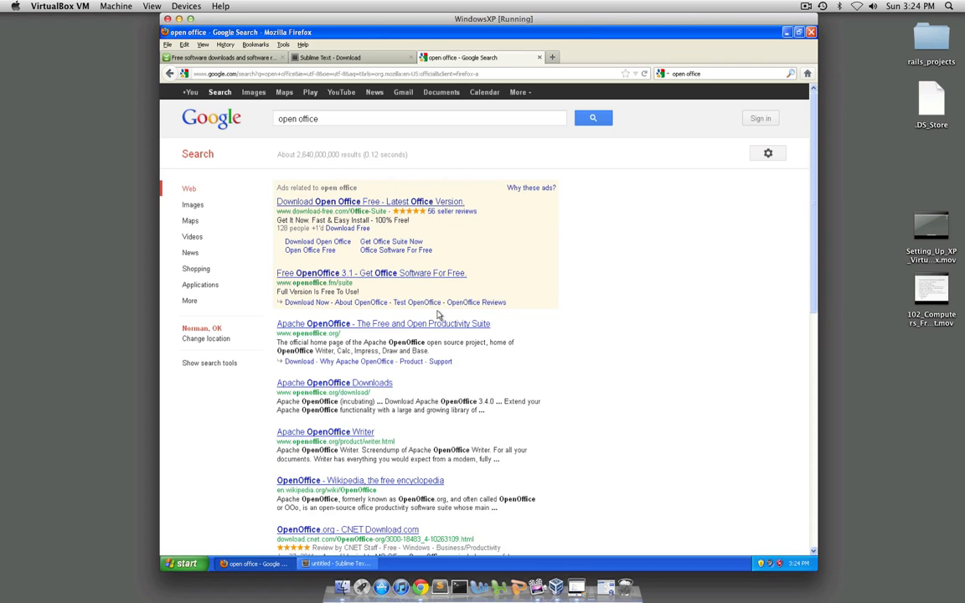
click(391, 329)
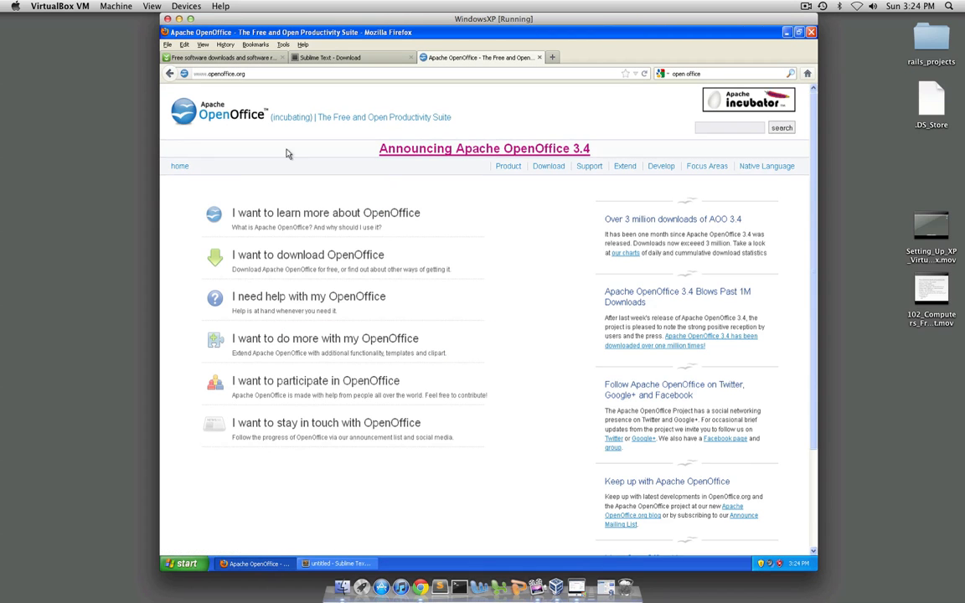
click(332, 258)
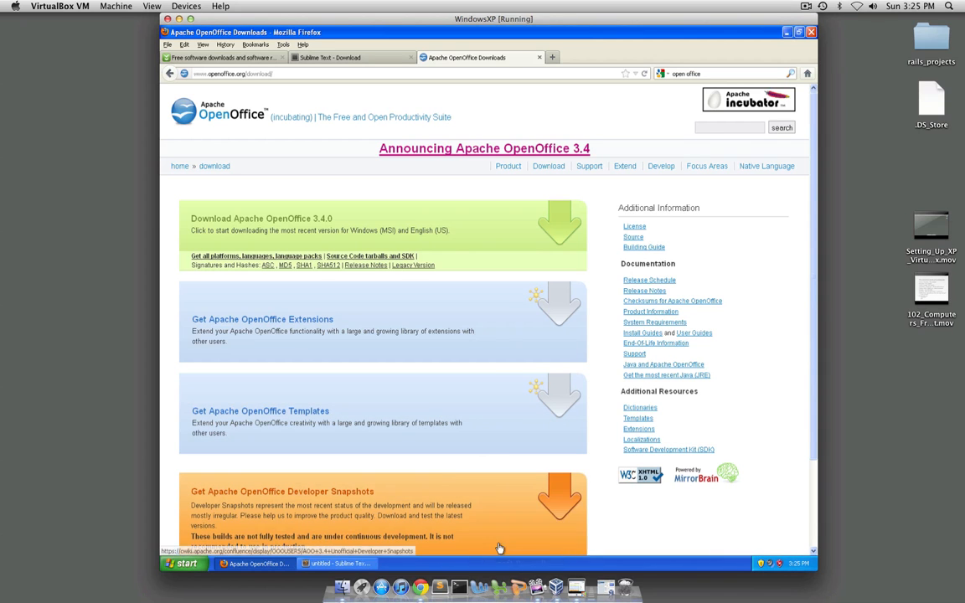
Review the open CNET Download.com and Sublime Text tabs, and return to the Apache OpenOffice Downloads tab
click(241, 58)
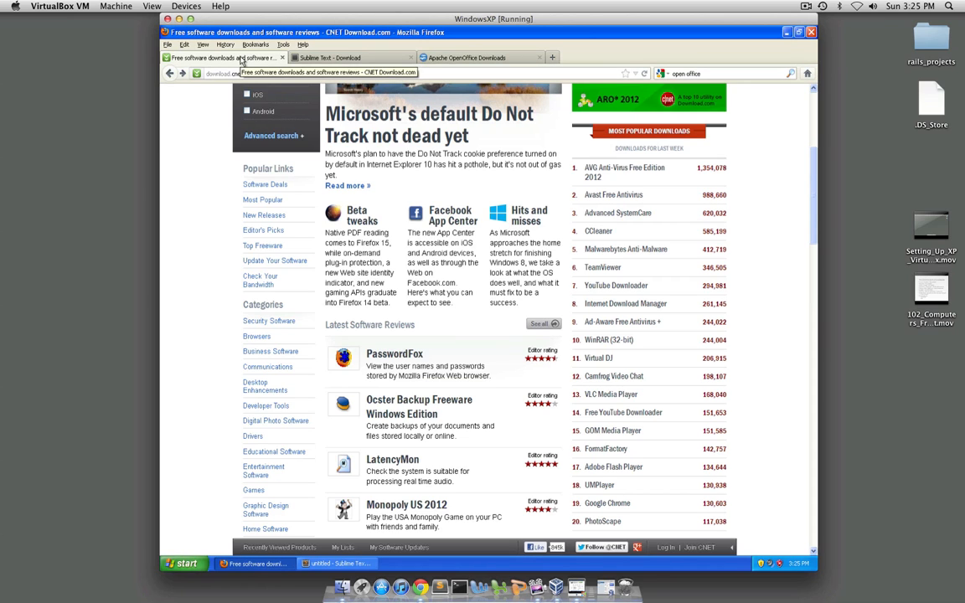
click(302, 58)
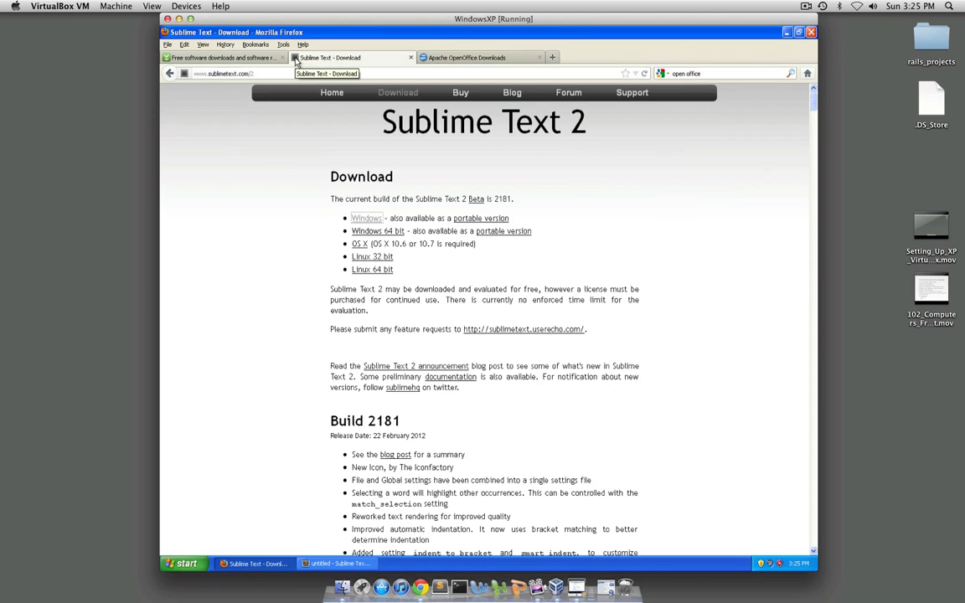
click(437, 57)
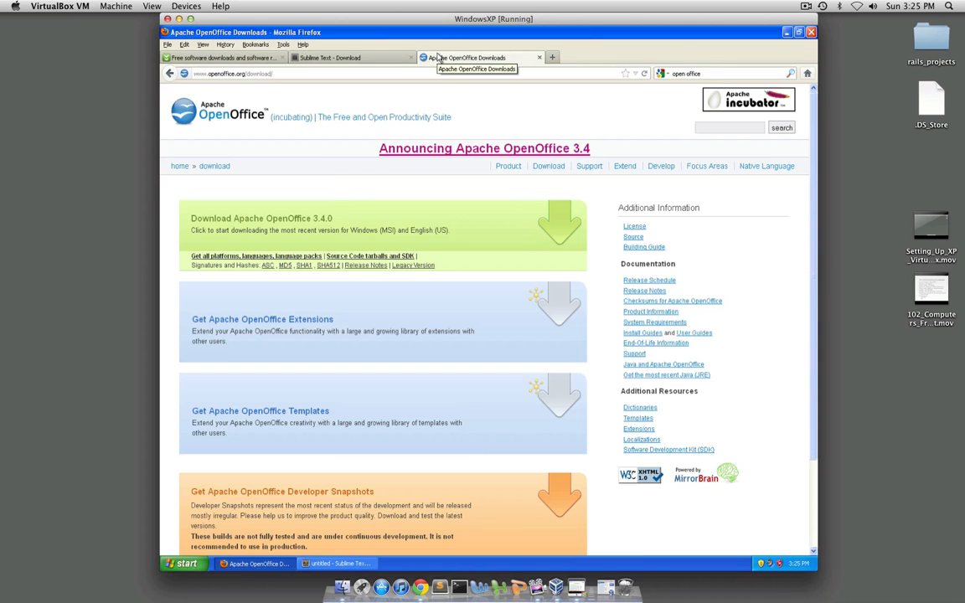
click(347, 564)
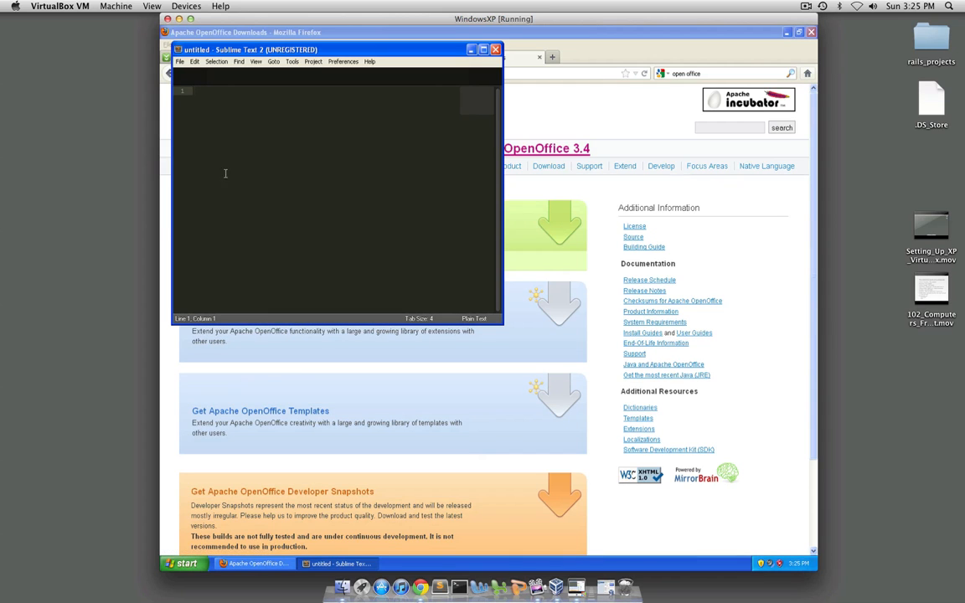
click(181, 62)
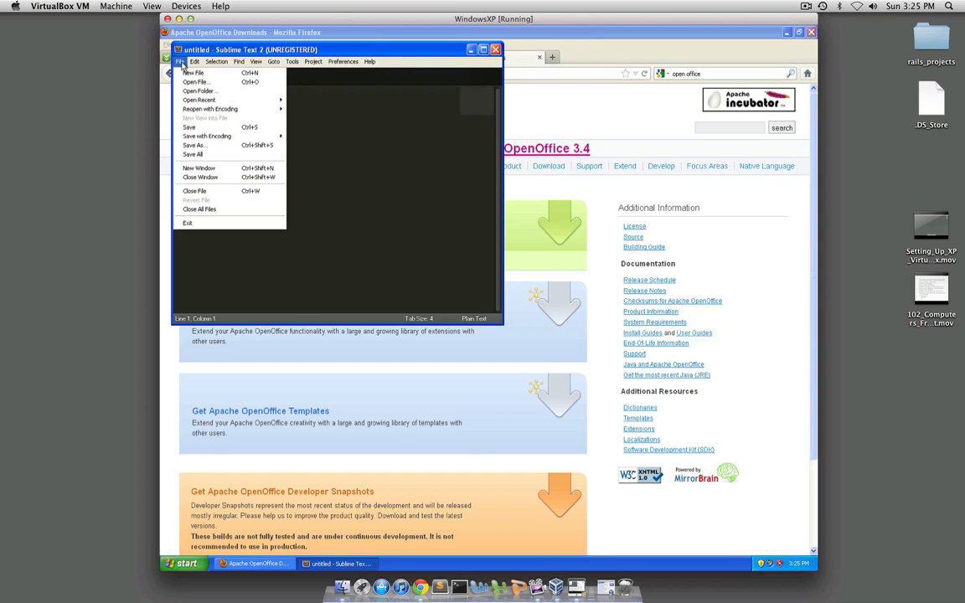
click(209, 145)
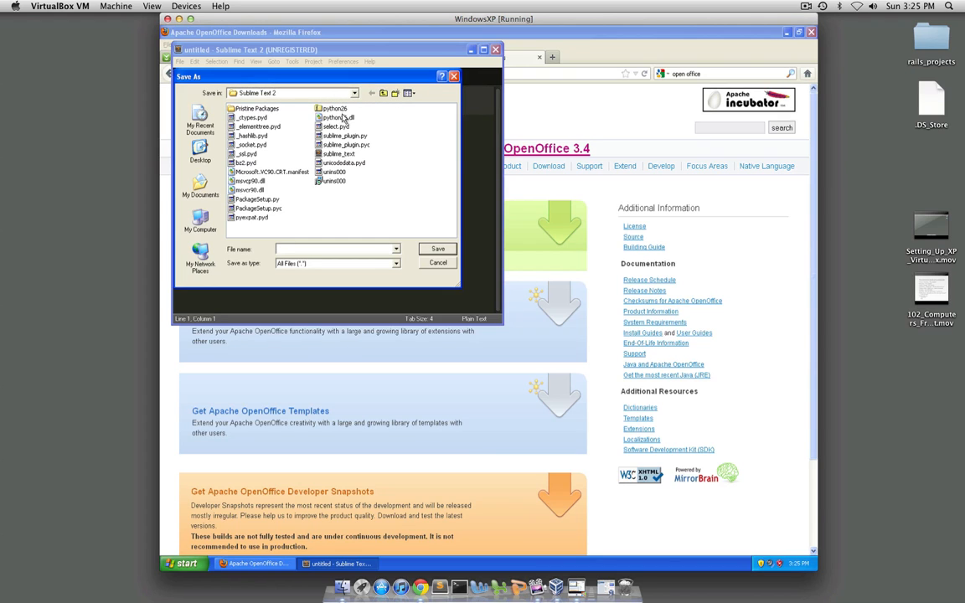
click(201, 222)
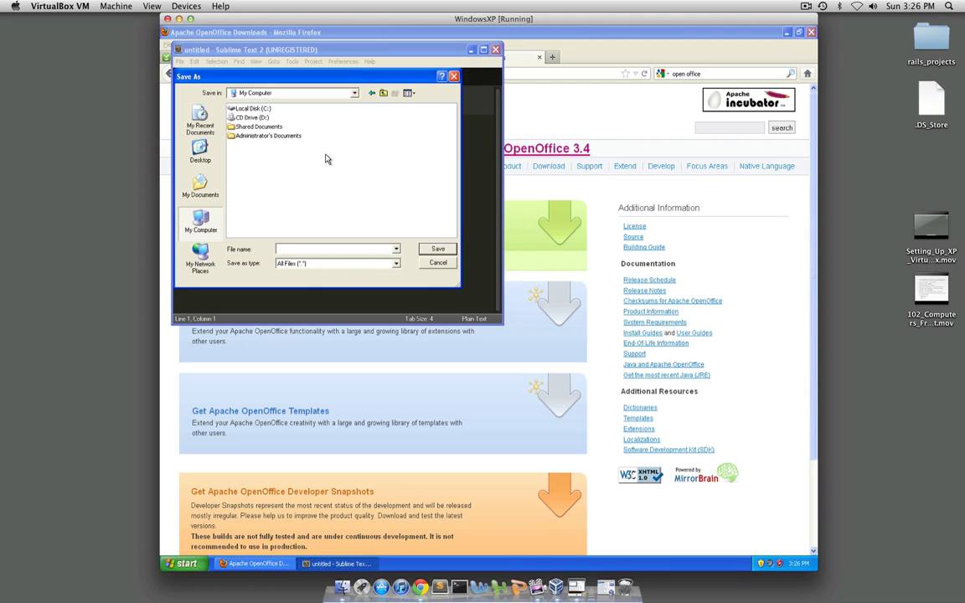
click(266, 112)
double_click(266, 112)
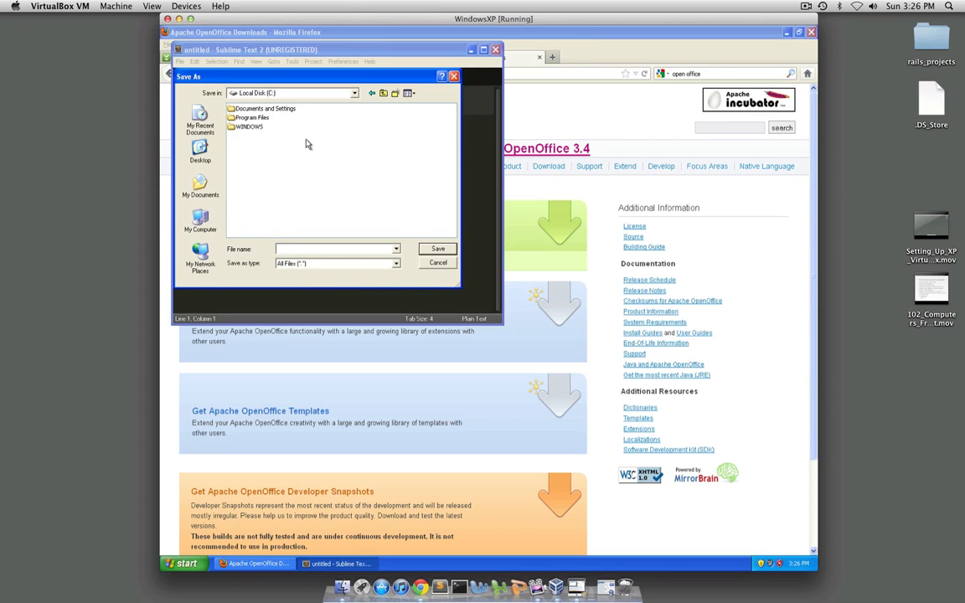
click(210, 152)
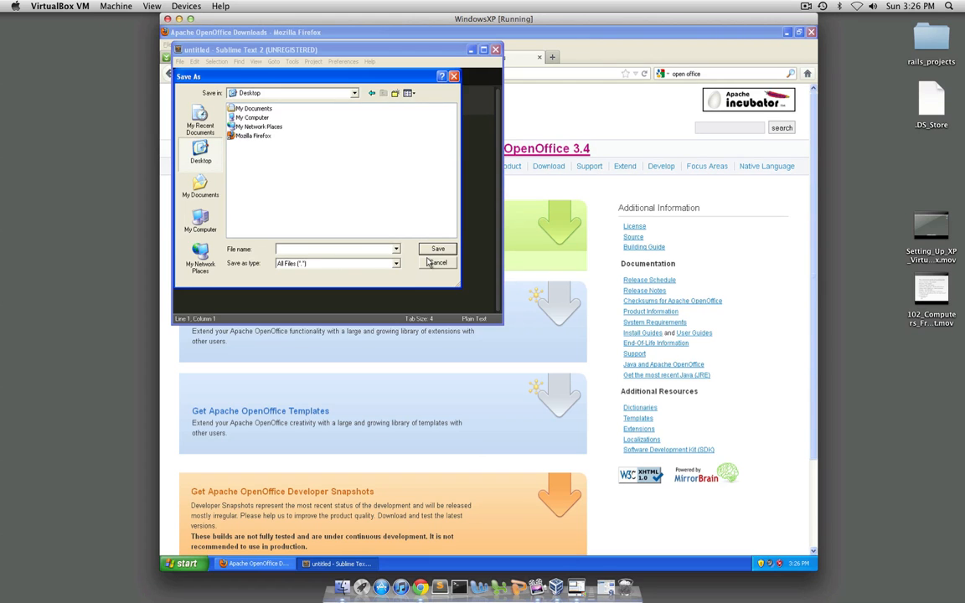
key(Escape)
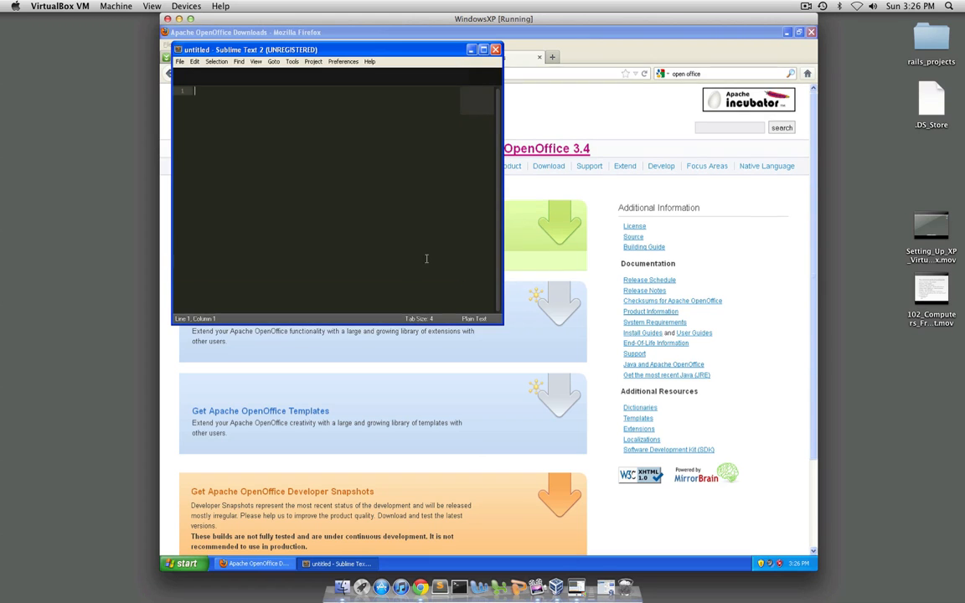
click(473, 51)
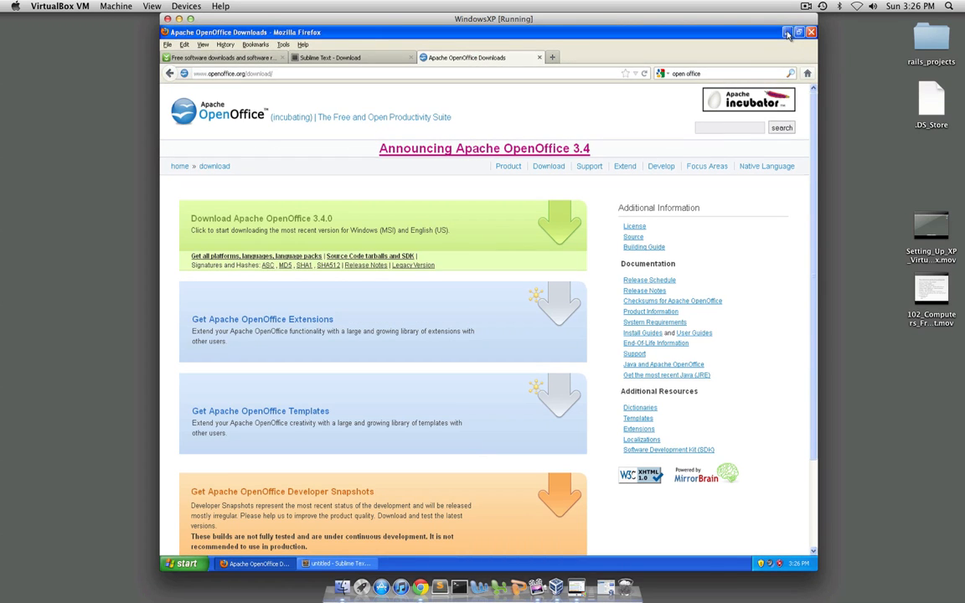
Minimize Firefox and save the empty untitled Sublime Text 2 file to the Desktop as index.html
click(788, 32)
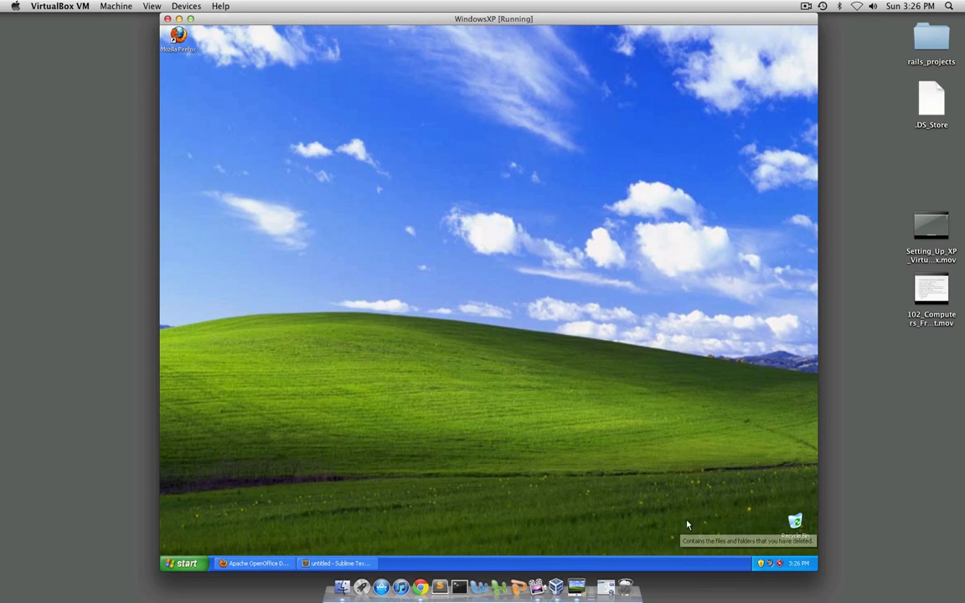
click(346, 565)
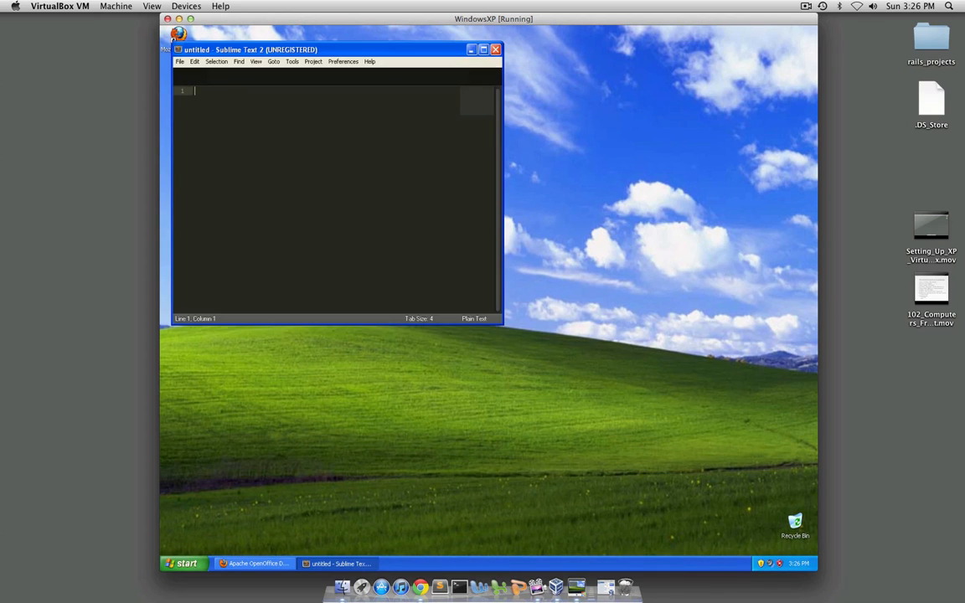
click(180, 62)
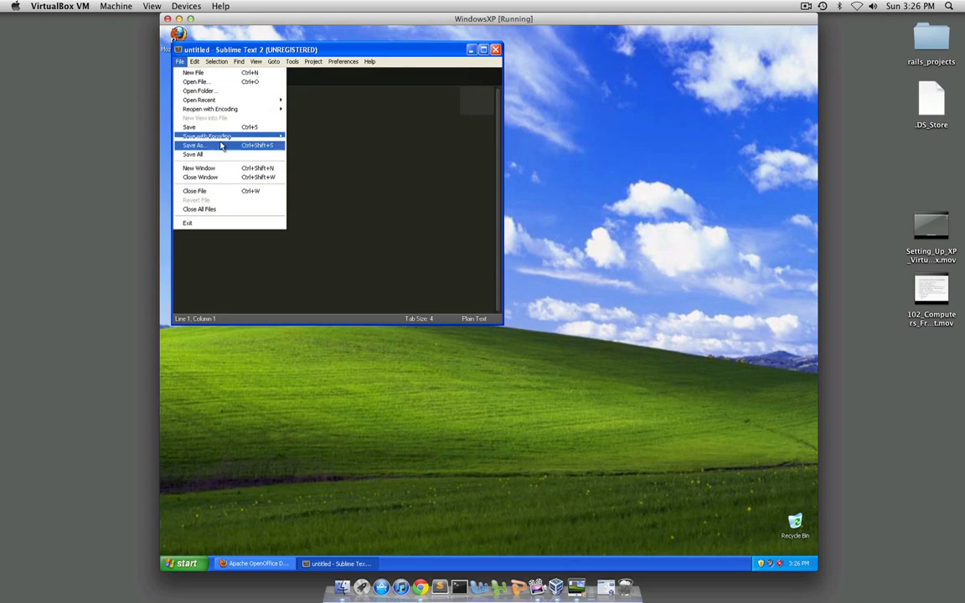
click(192, 146)
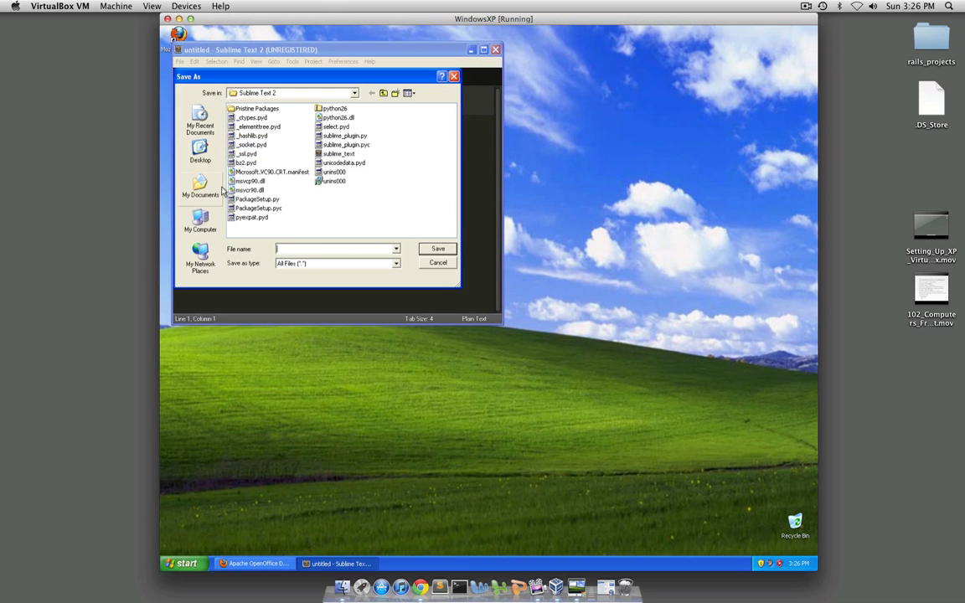
click(201, 153)
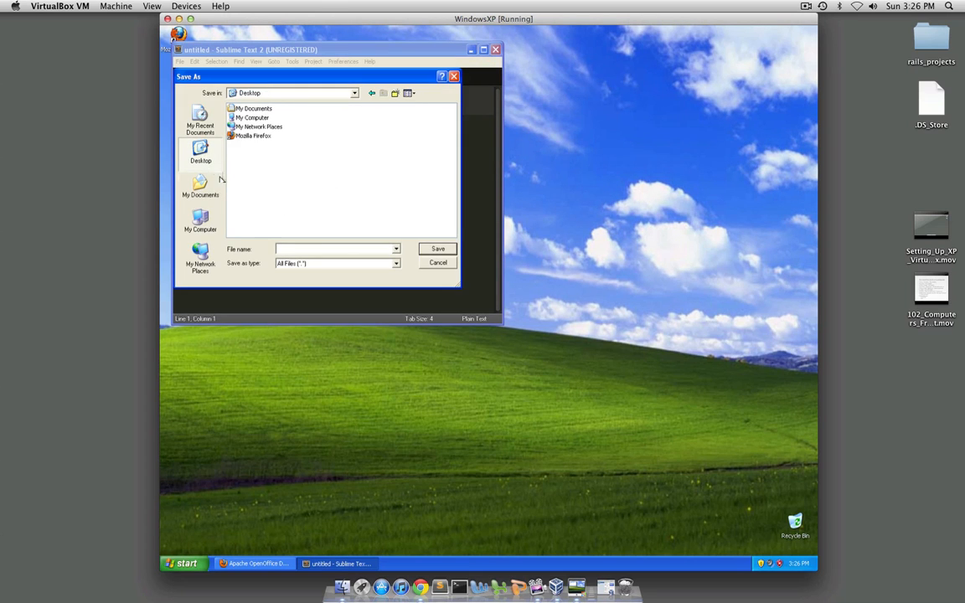
click(302, 248)
text(index.html)
key(Return)
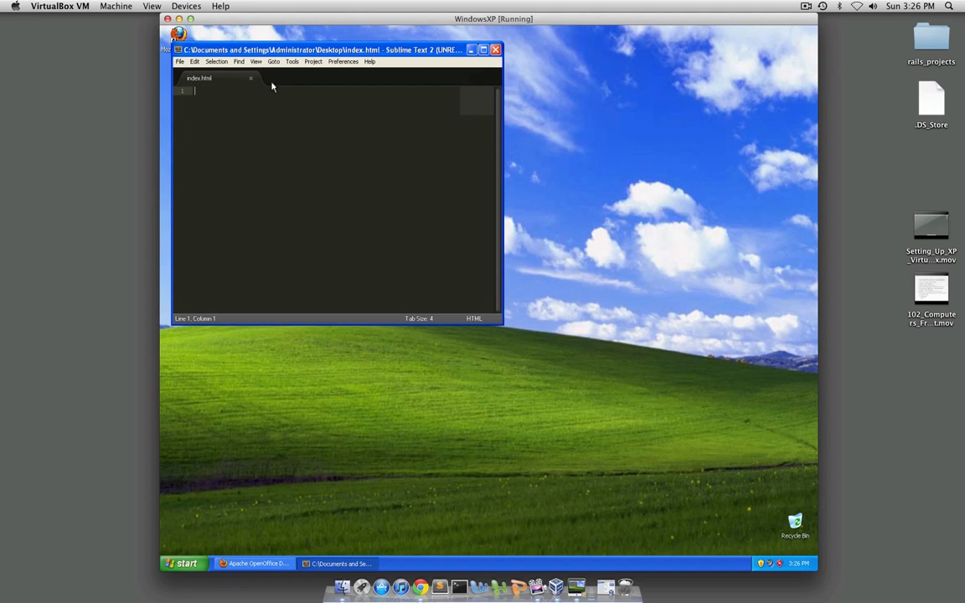
Move the Sublime Text window off the desktop icons, then create a desktop folder named testing and put the index file in it
drag(276, 49, 392, 160)
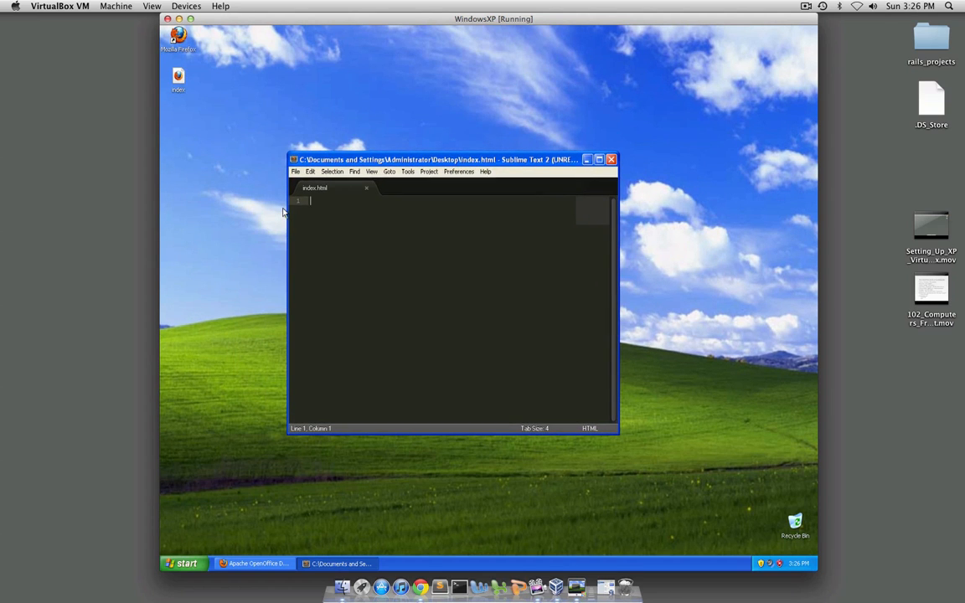
right_click(225, 100)
click(224, 86)
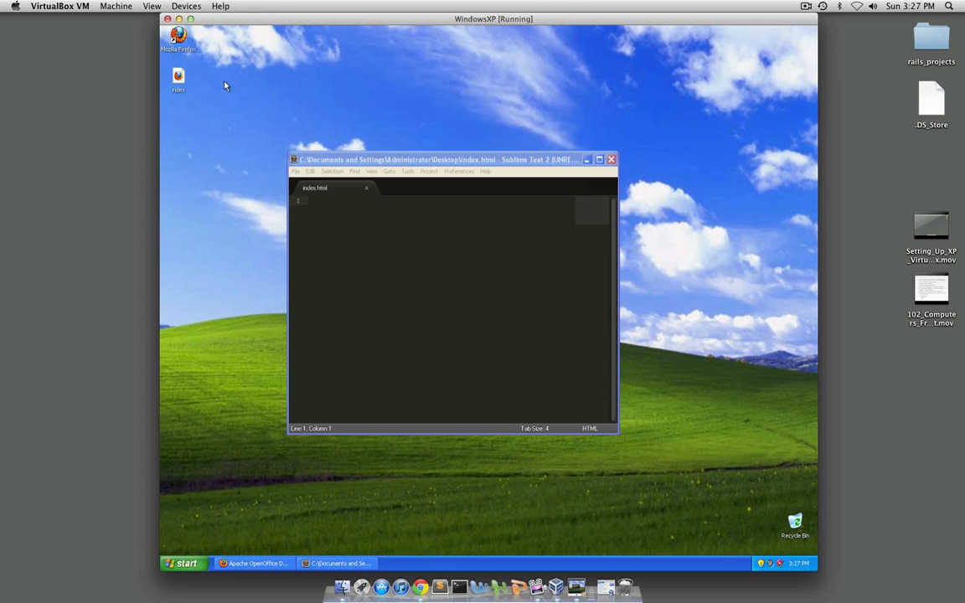
right_click(196, 125)
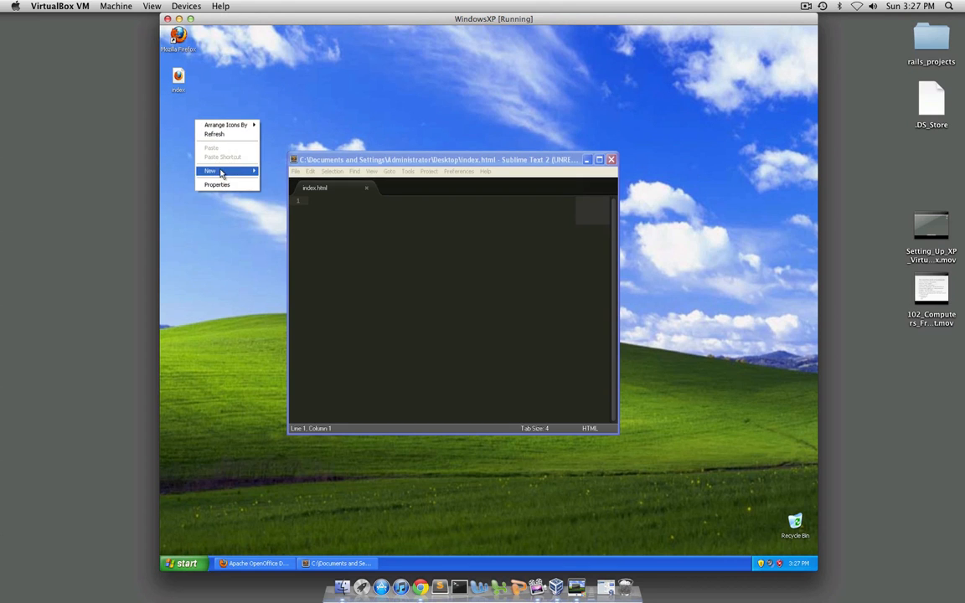
mouse_move(222, 172)
click(277, 172)
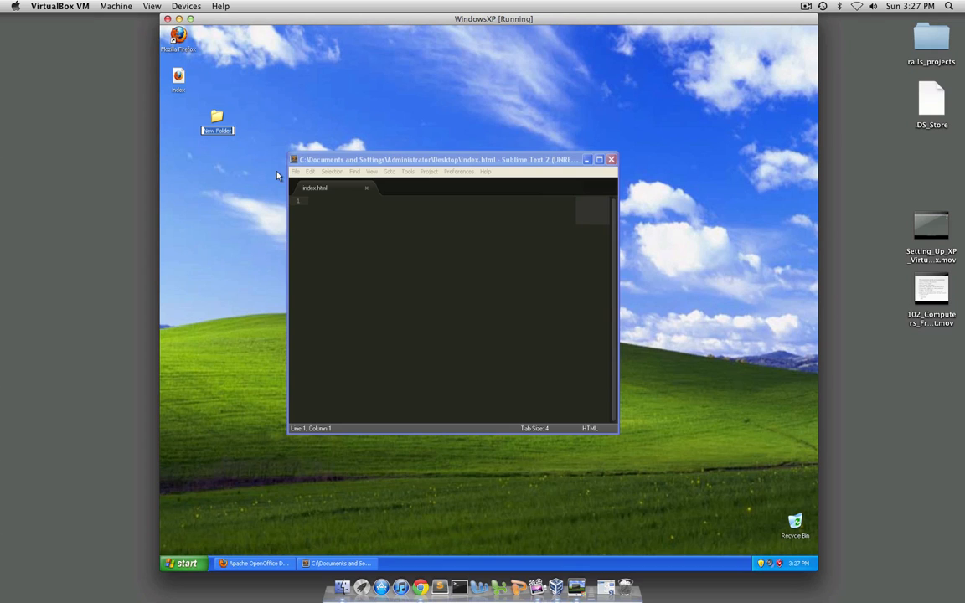
text(testing)
key(Return)
click(241, 129)
drag(181, 87, 217, 116)
Close index.html in Sublime Text with its changes saved, and move the desktop index file into the testing folder, replacing the existing copy
click(448, 158)
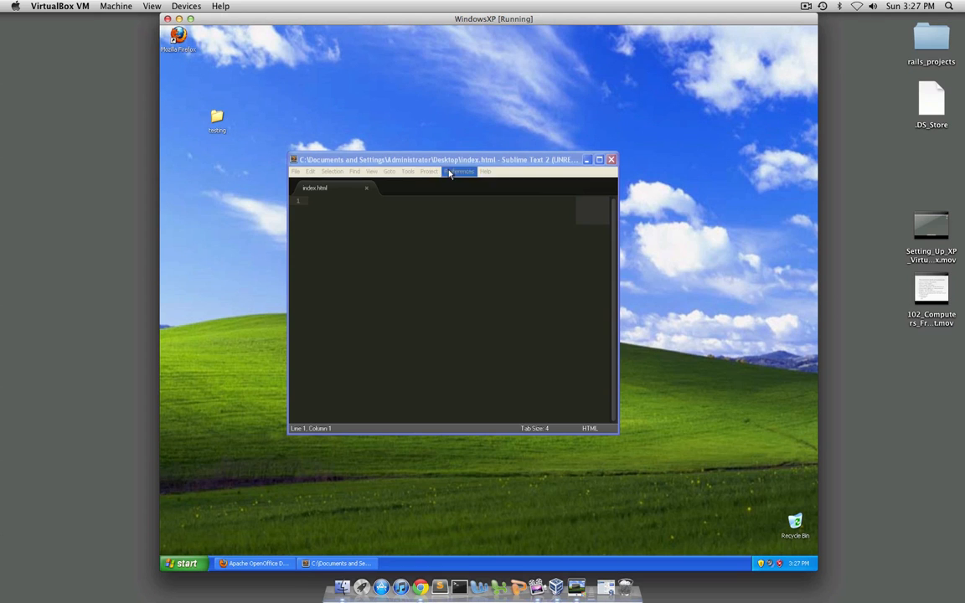
click(367, 188)
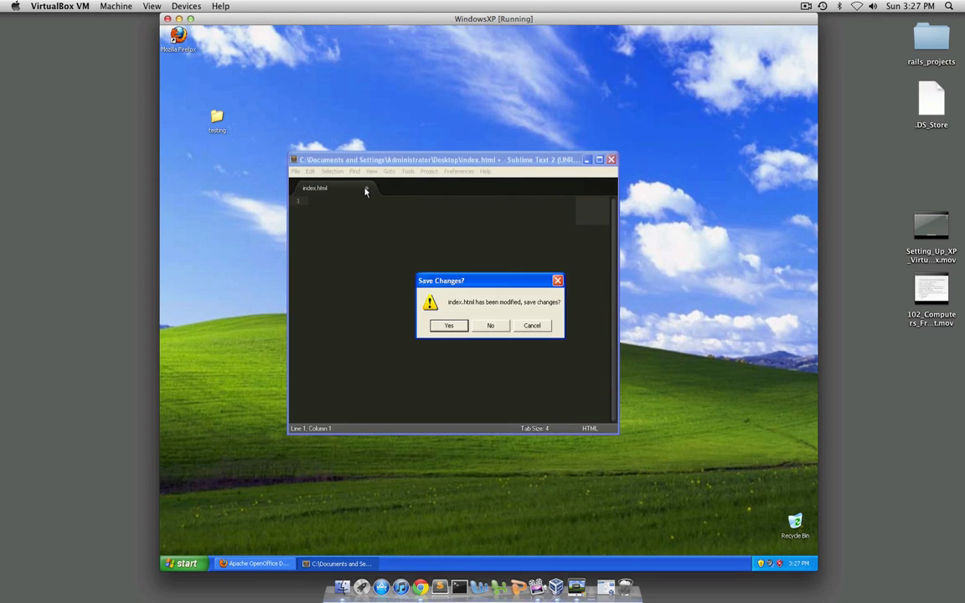
click(457, 327)
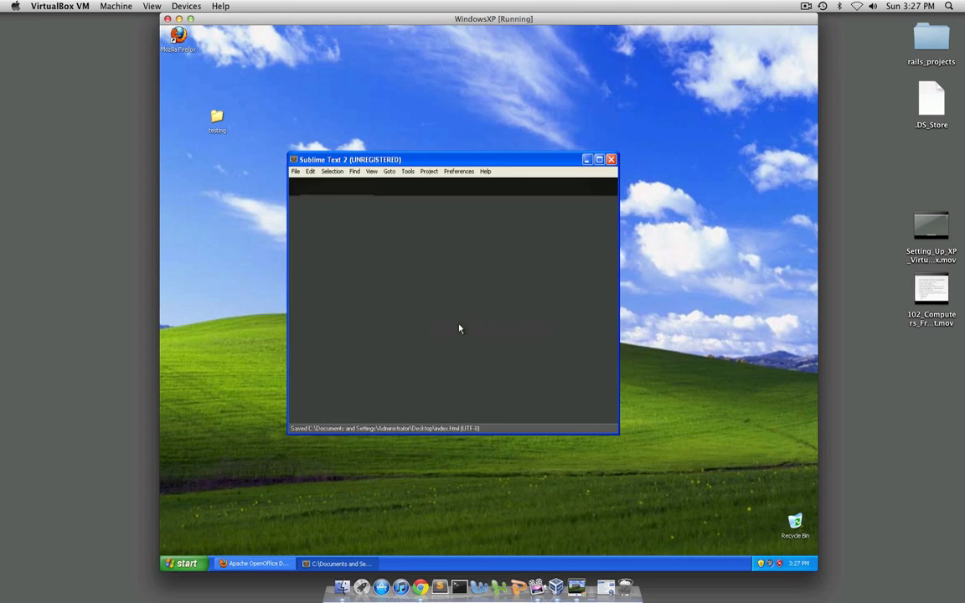
click(296, 171)
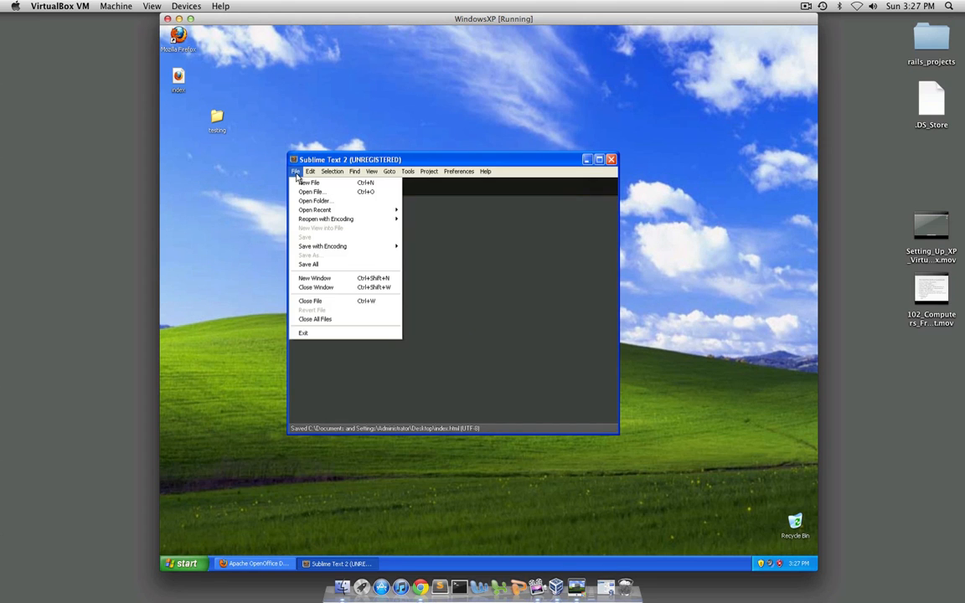
click(308, 161)
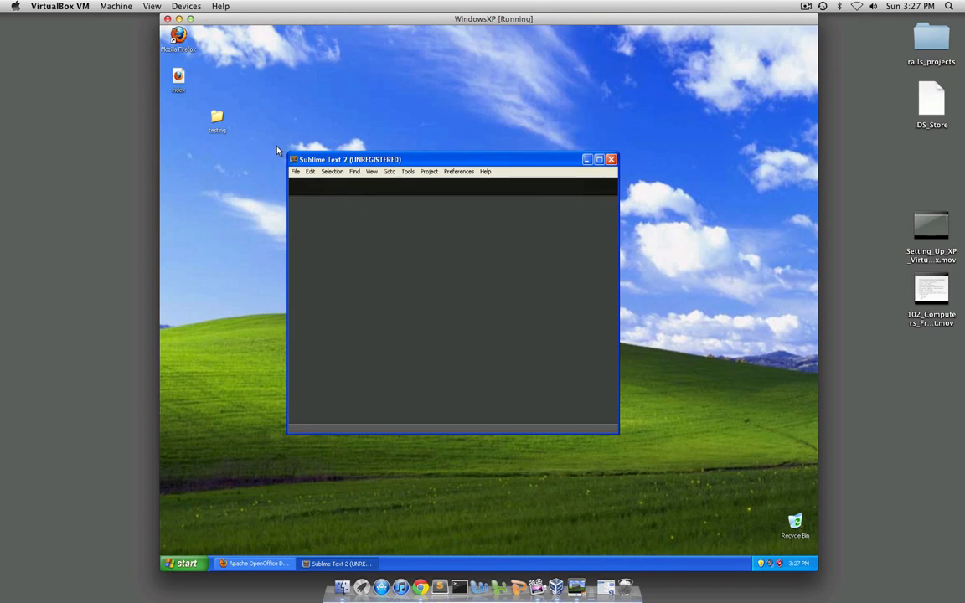
drag(177, 83, 212, 123)
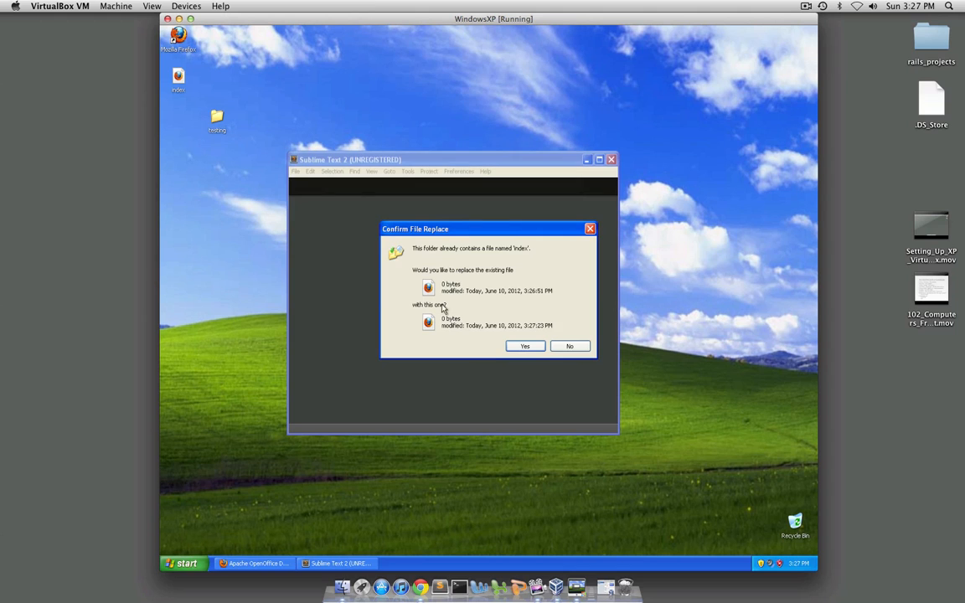
click(522, 347)
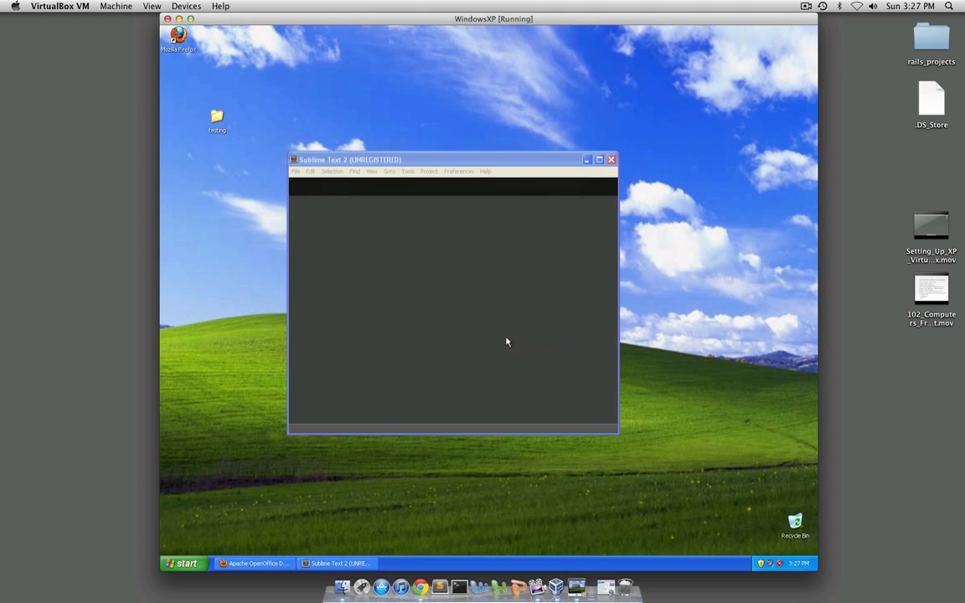
Open the index file from the desktop's testing folder in Sublime Text
click(296, 172)
click(309, 192)
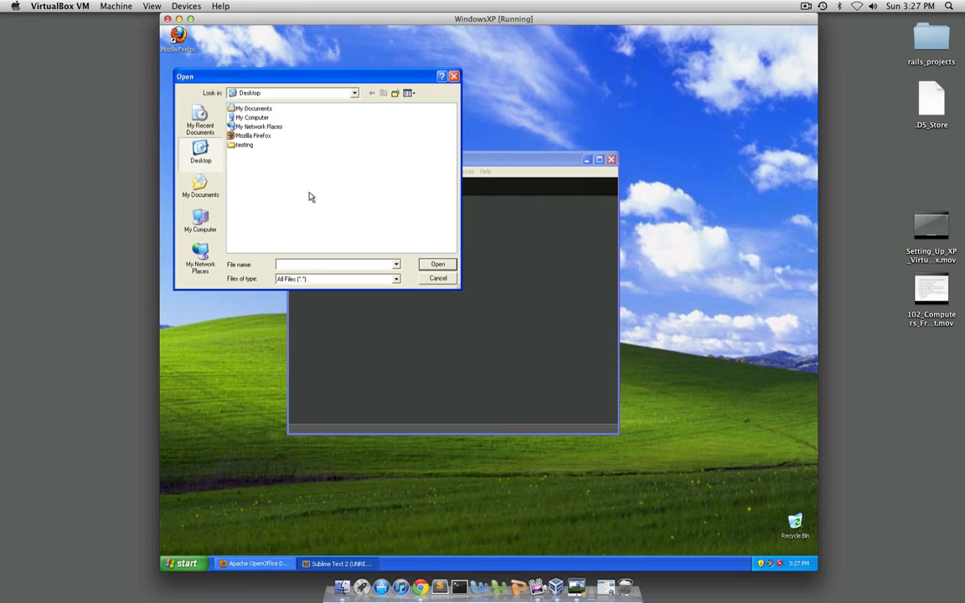
double_click(242, 145)
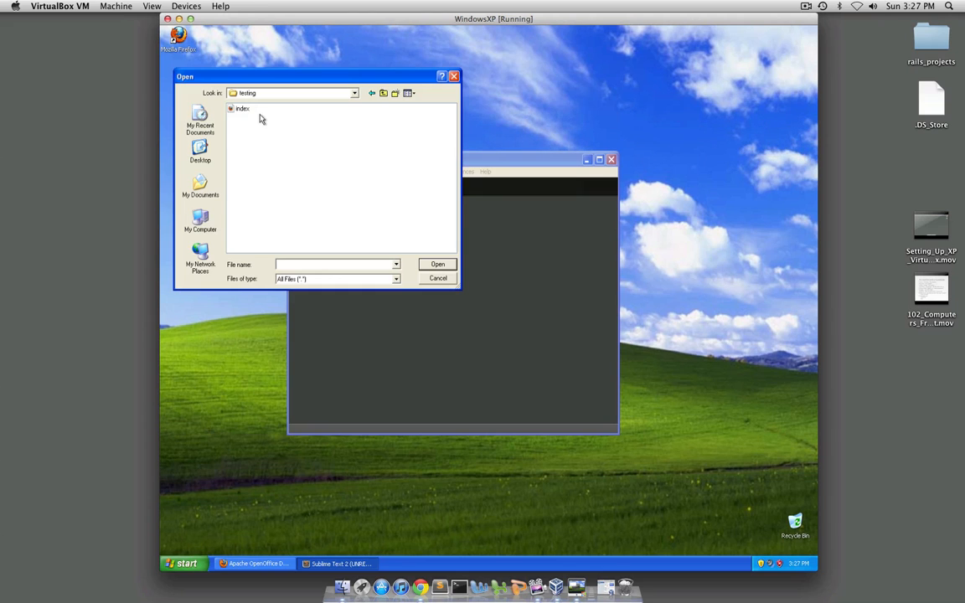
click(200, 151)
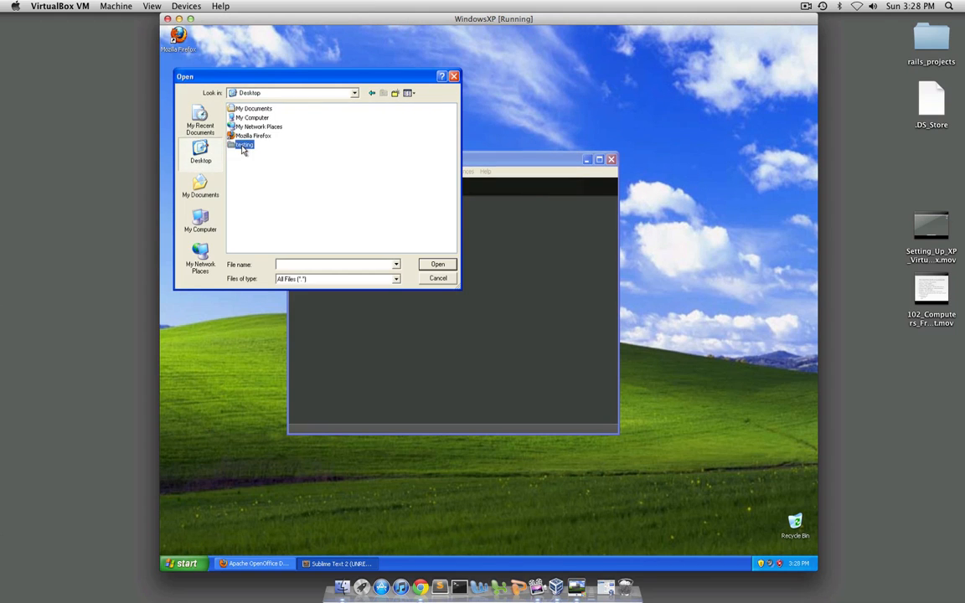
double_click(240, 146)
click(241, 109)
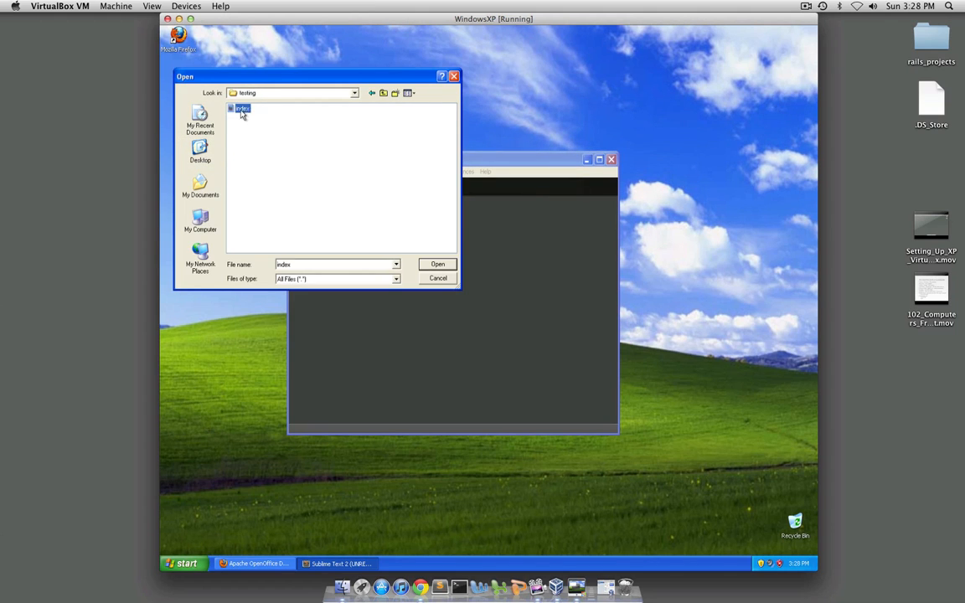
click(437, 264)
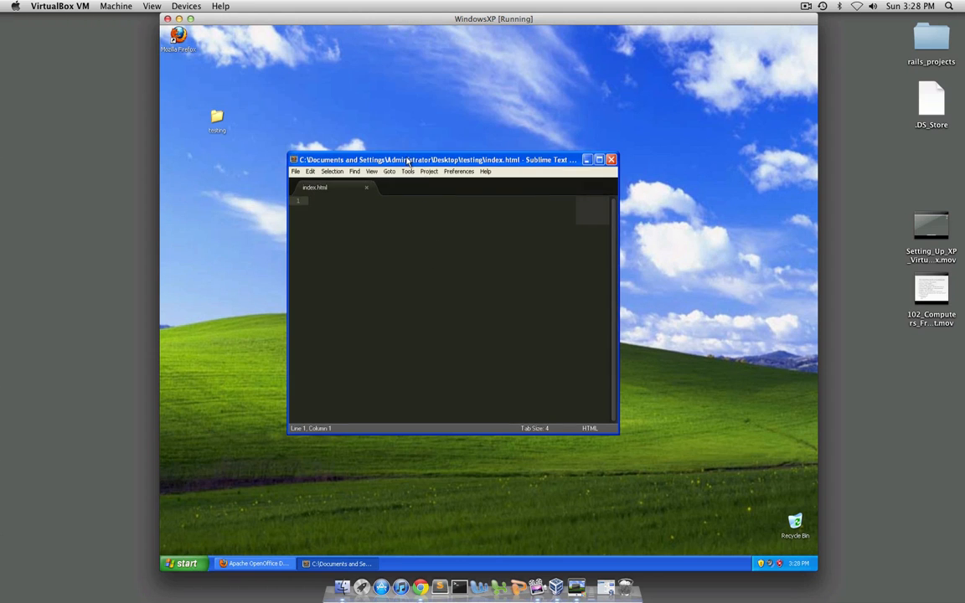
Move the editor window aside and write the opening and closing html and head tags in index.html, each on its own line
drag(405, 158, 284, 51)
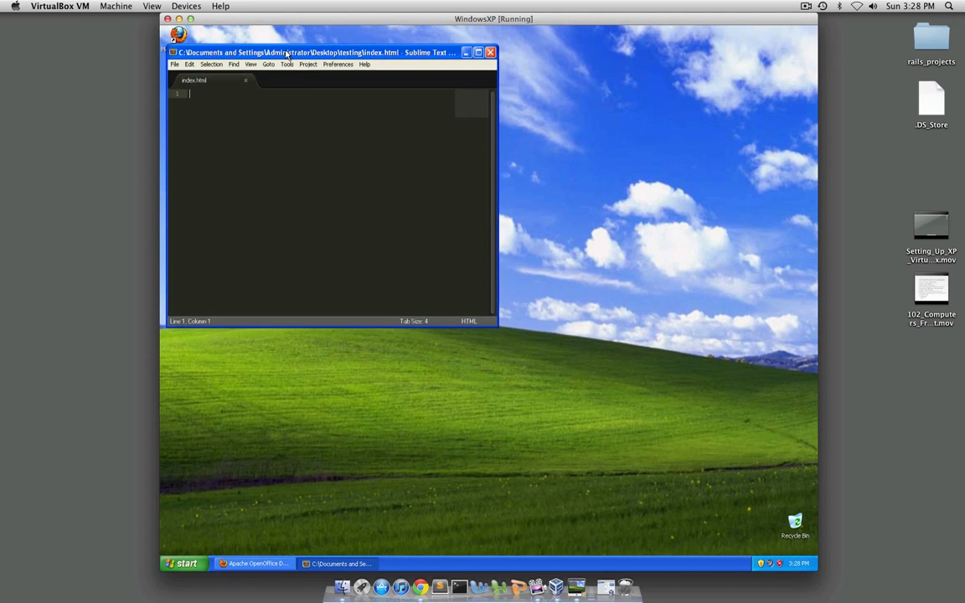
text(<html>)
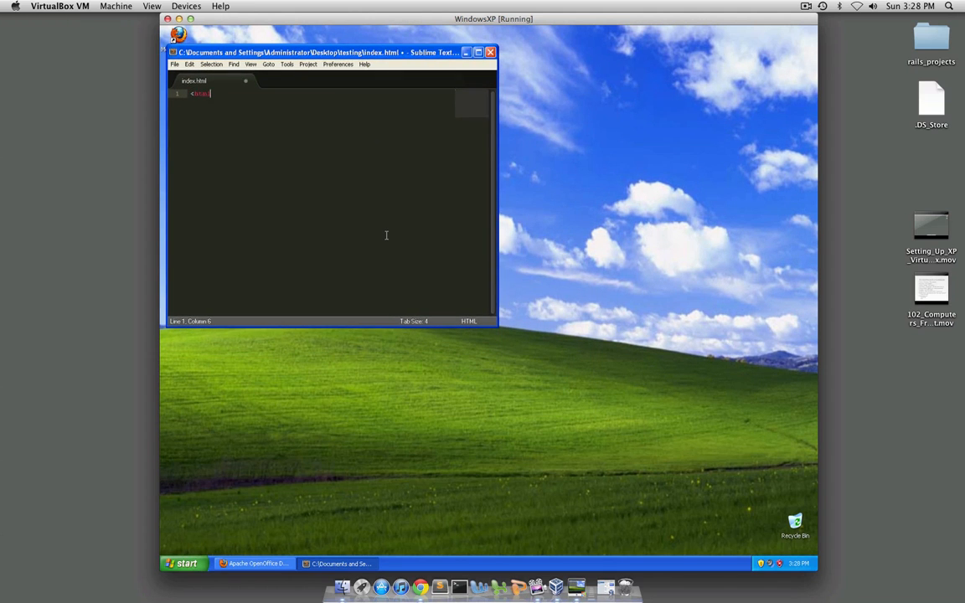
key(Return)
text(<)
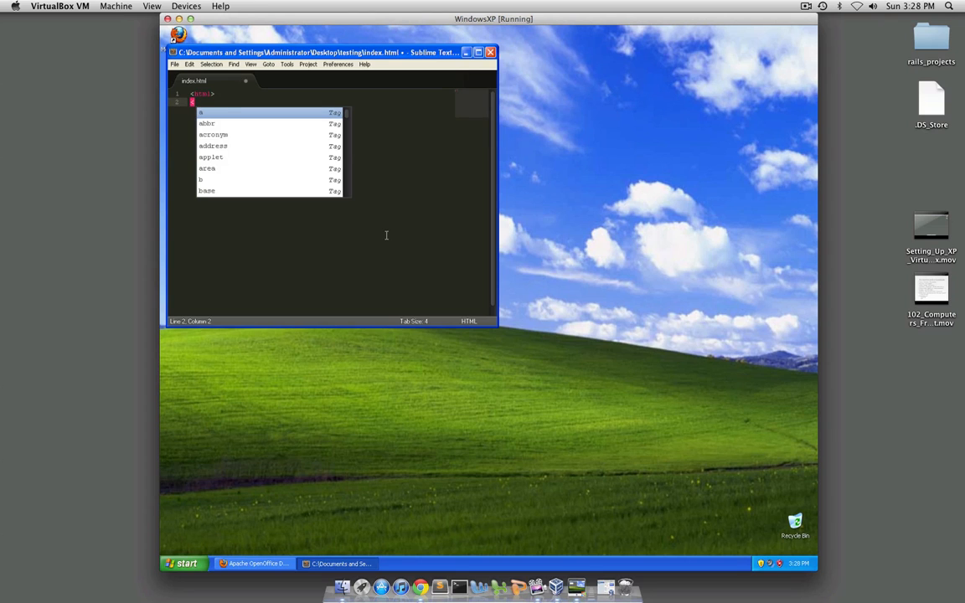
text(head>)
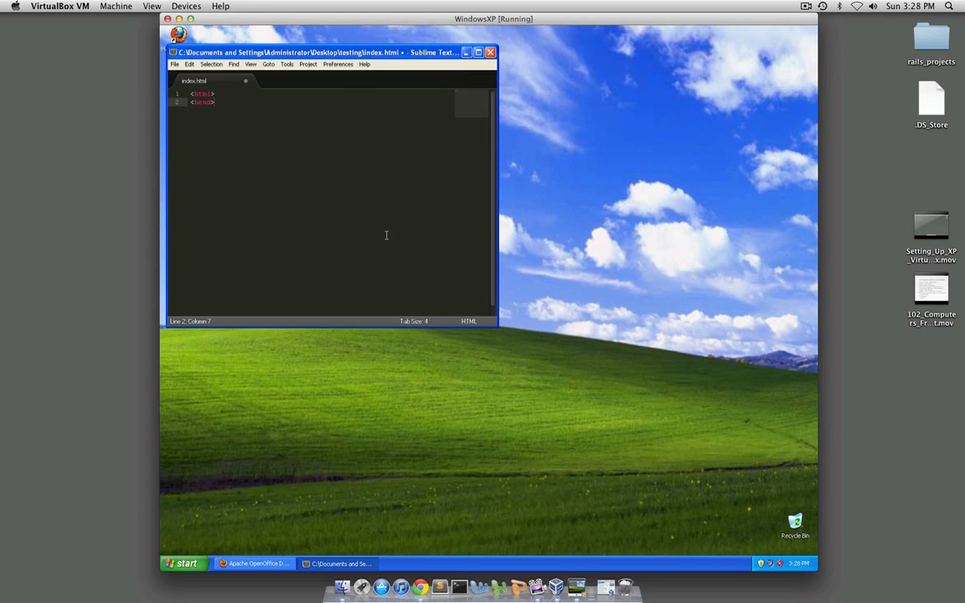
key(Return)
text(</head>)
key(Return)
text(</)
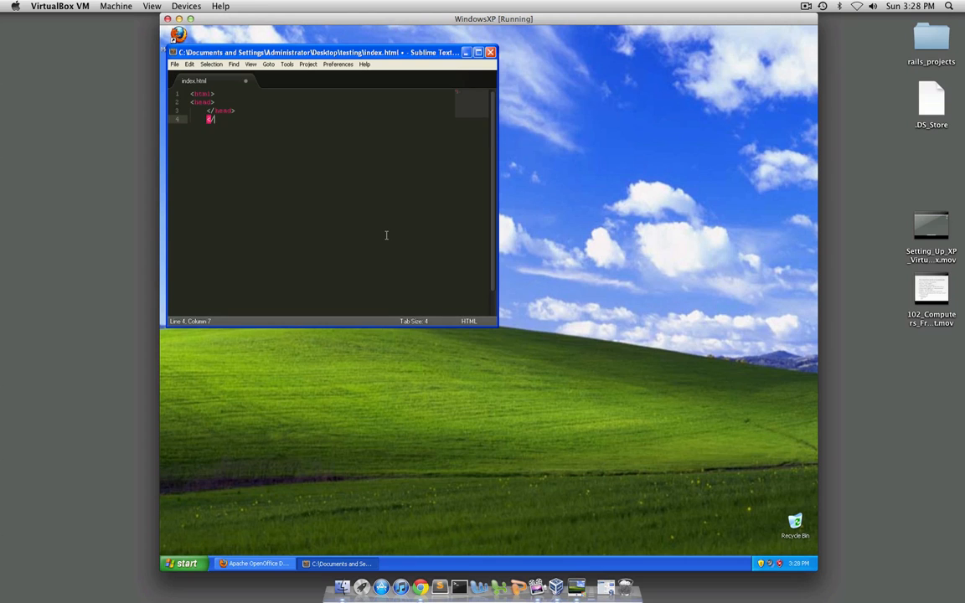
text(bo)
text(ml>)
Indent both head tags one level inside the html element and align the closing html tag with the opening one
key(Up)
key(Left)
key(Left)
key(Left)
key(Left)
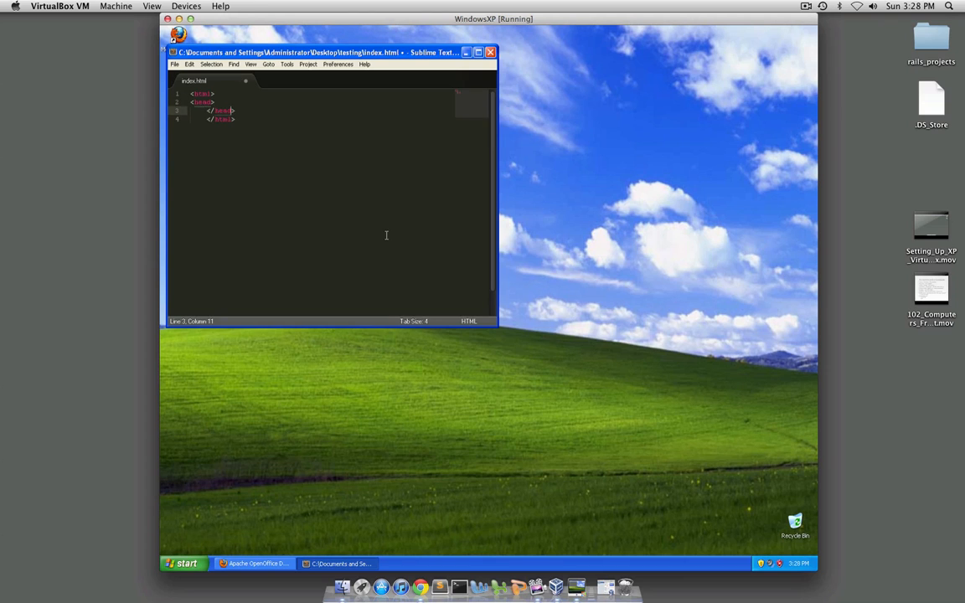
key(Home)
key(BackSpace)
key(Up)
key(Tab)
key(Down)
key(Home)
key(Tab)
key(Down)
key(BackSpace)
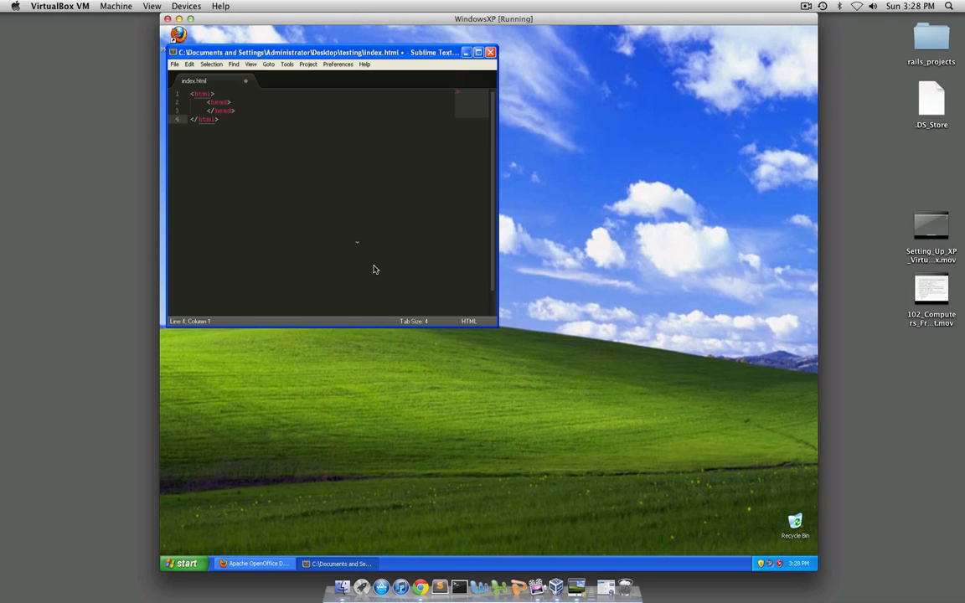
key(super+s)
click(577, 379)
Insert three blank lines above the opening html tag and fill the first one with a long run of random characters
click(192, 94)
key(Left)
key(Return)
key(Return)
key(Return)
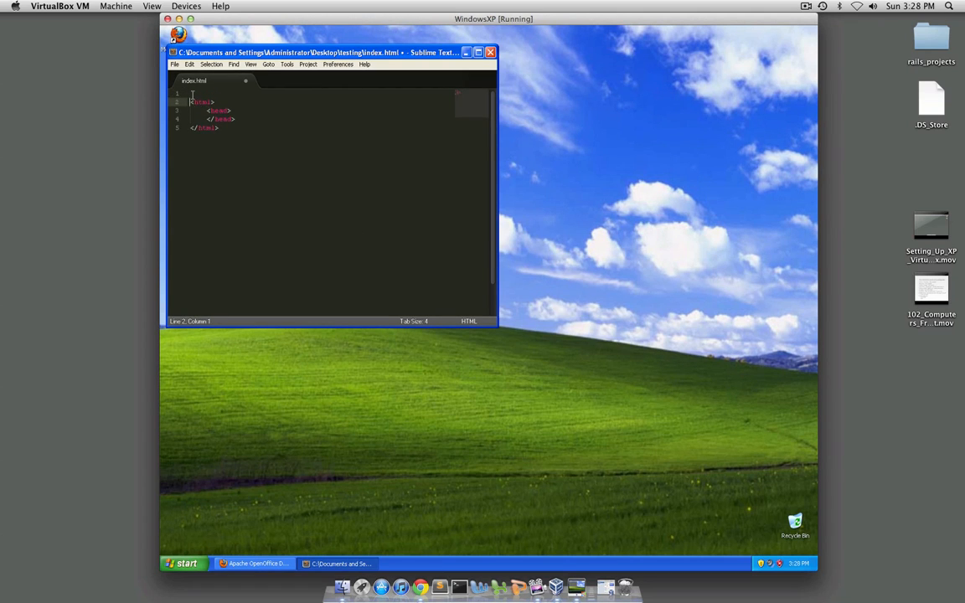
key(Up)
key(Up)
key(Up)
text(asdkfj asdlfk )
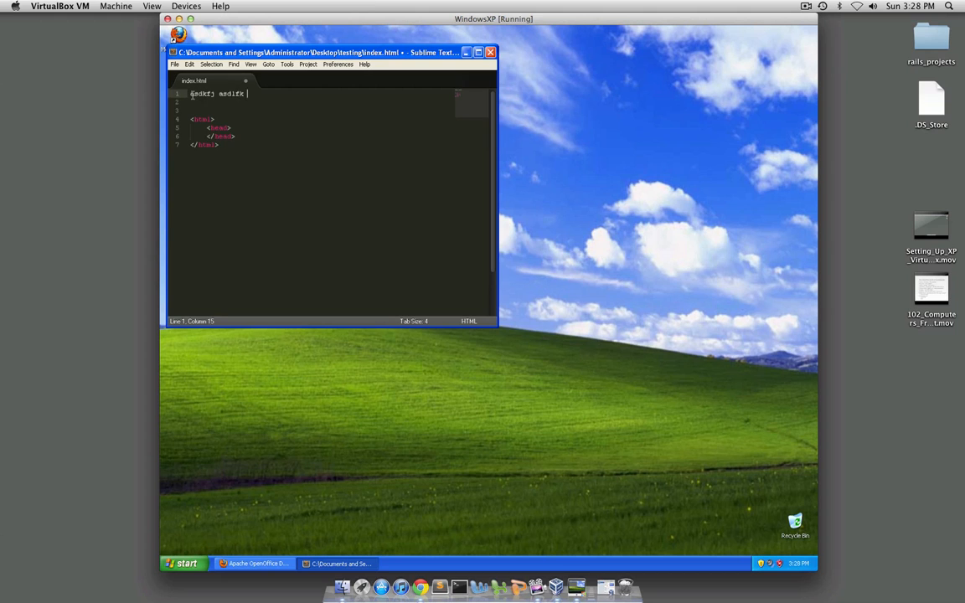
text(a;xcoviuap0dg98734q9p8t u[0oauv9 098dfsu7 a[s0og9yu adfg0oay9fgu [)
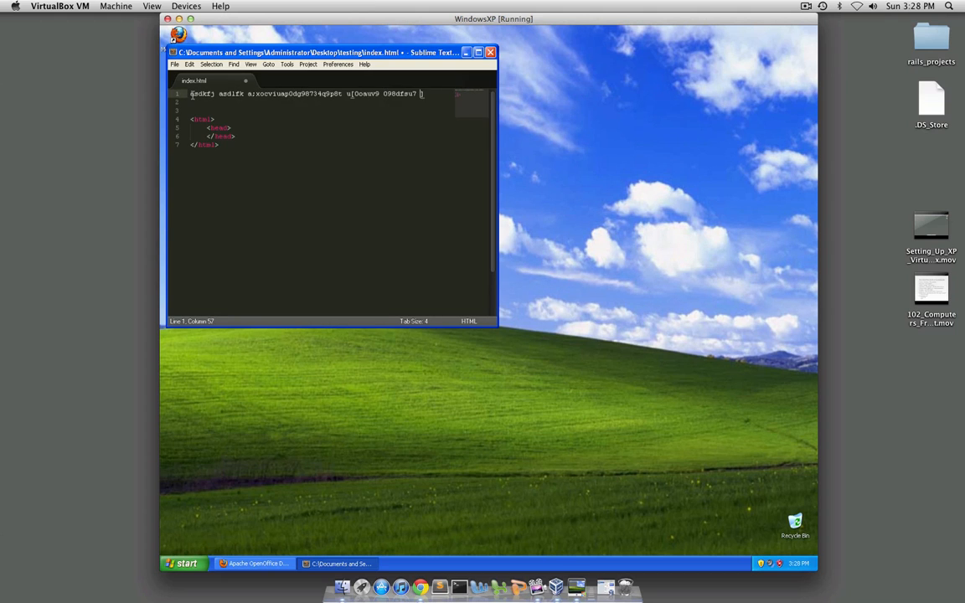
text(s0fg9u a[sd0g9u asdpogu9 sd[0g9u axcl,m)
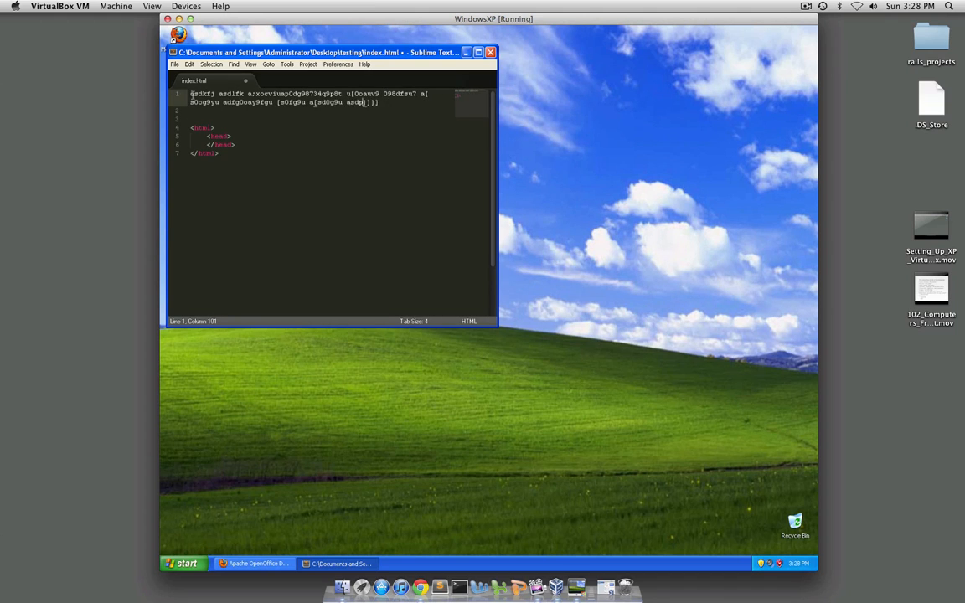
text(a/.sd,fm as;dlkgjfdp98agy sdg0-9uafd gsdlkg)
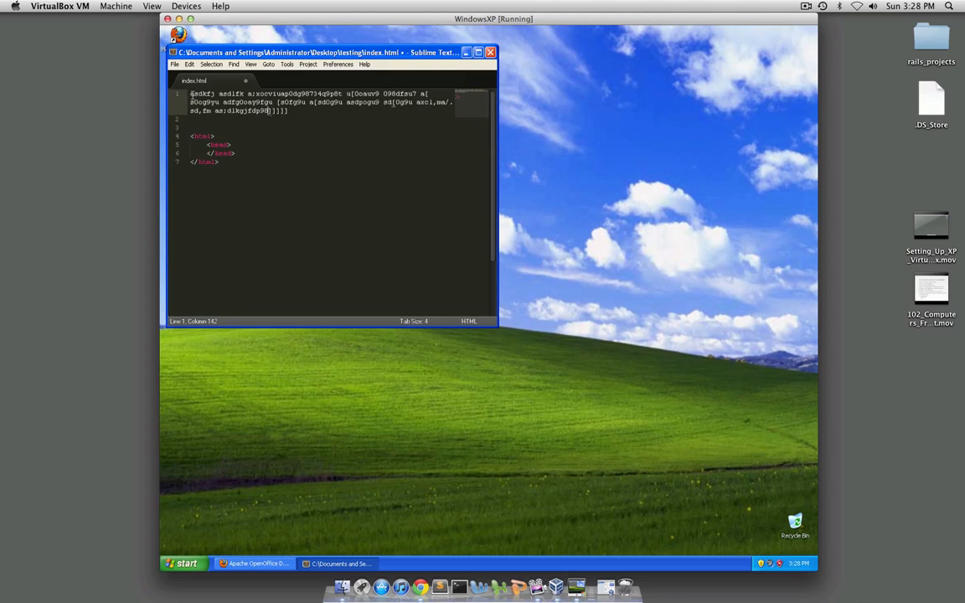
text(j fad)
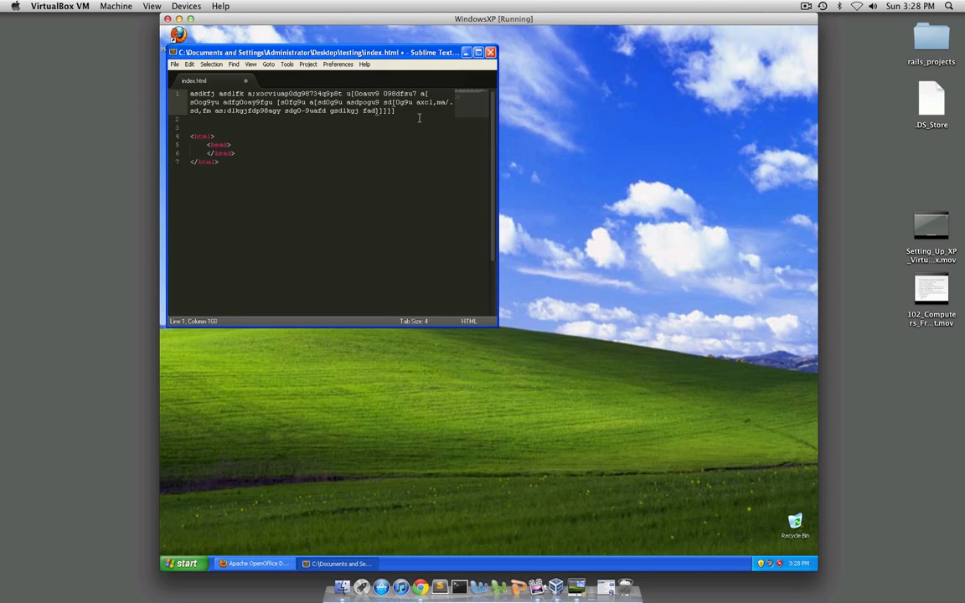
Delete the random text and the blank lines above the opening html tag
drag(414, 116, 172, 83)
key(BackSpace)
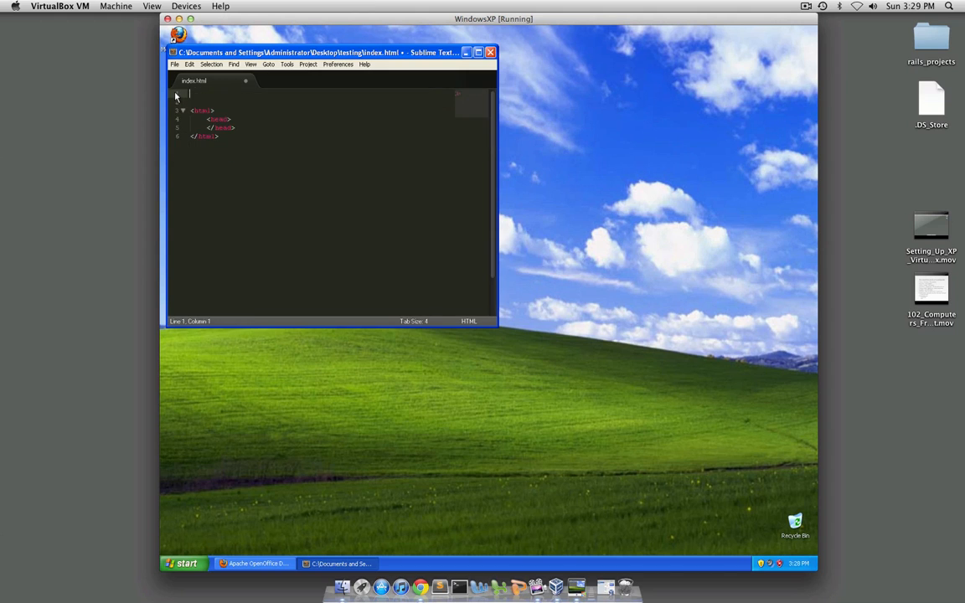
key(Delete)
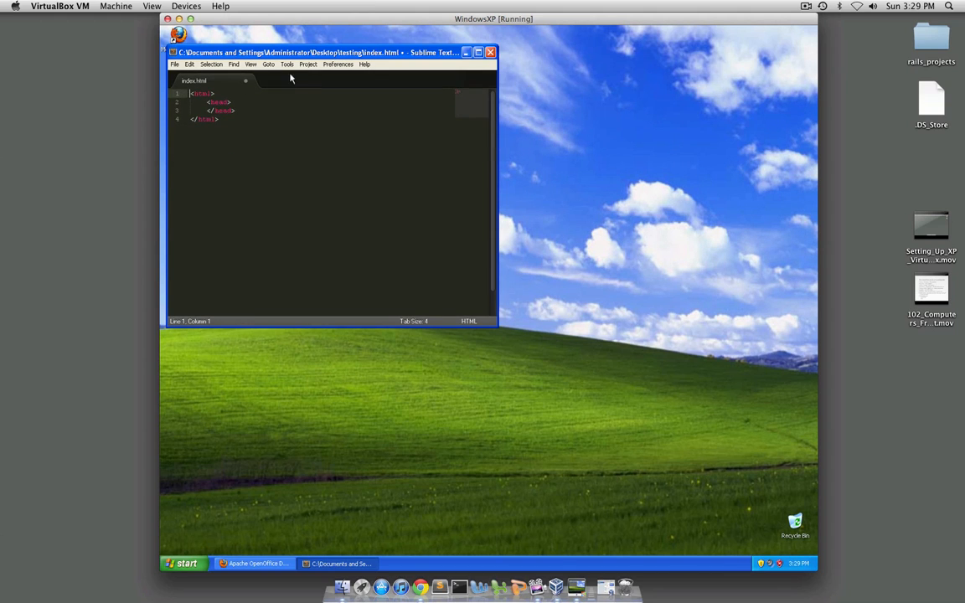
Save the HTML file under the new name python.py in the testing folder
click(175, 64)
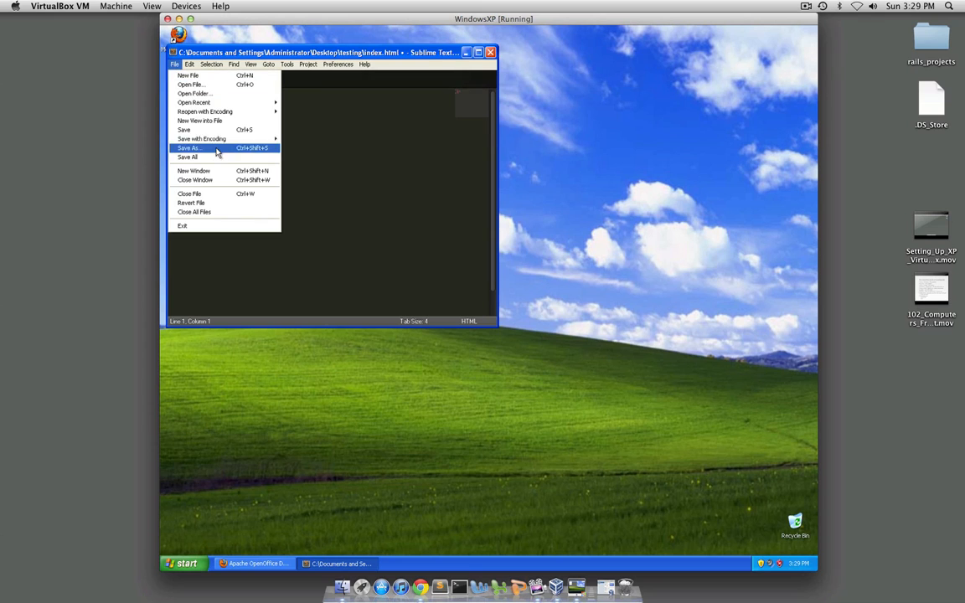
click(215, 148)
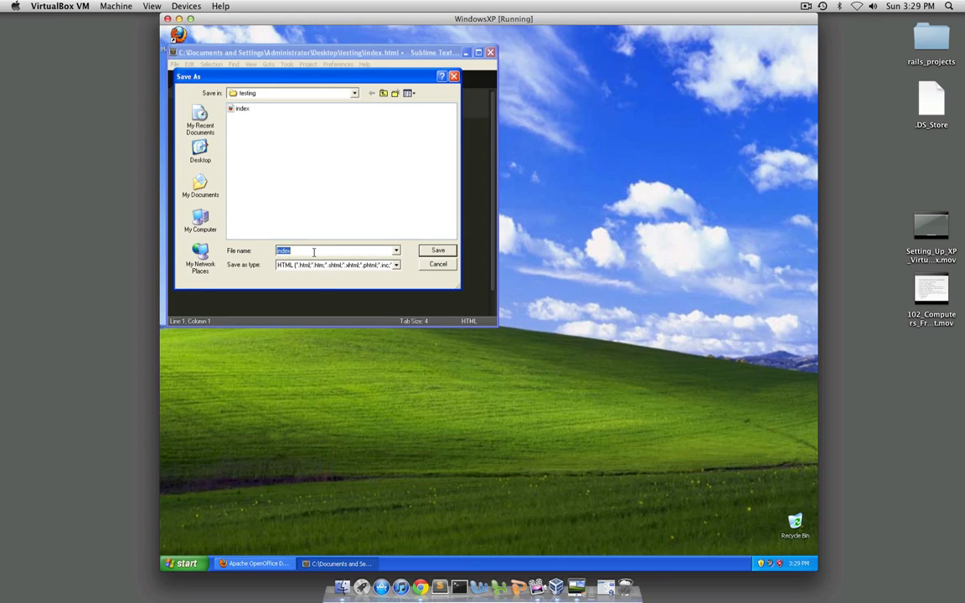
key(BackSpace)
text(python.py)
key(Return)
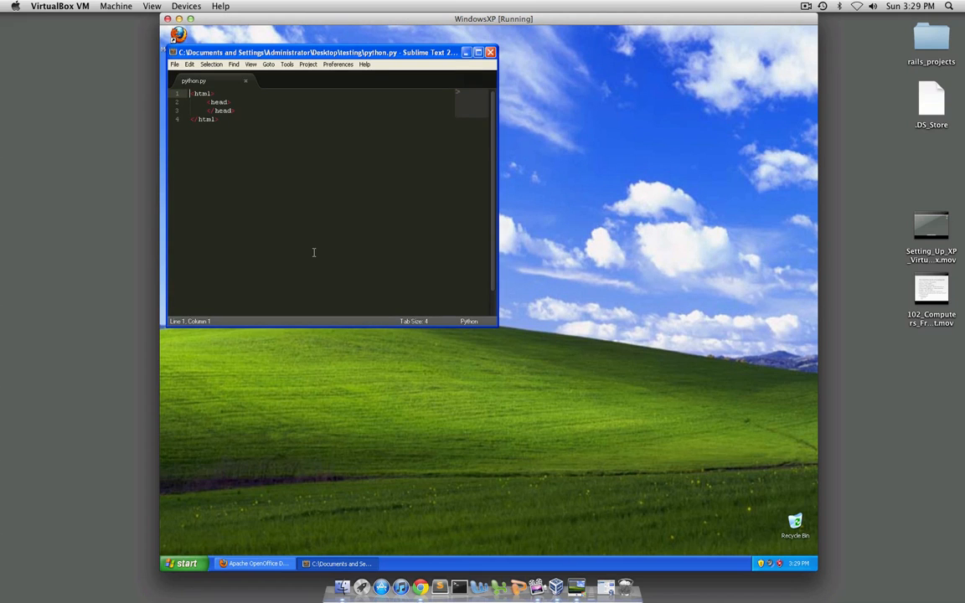